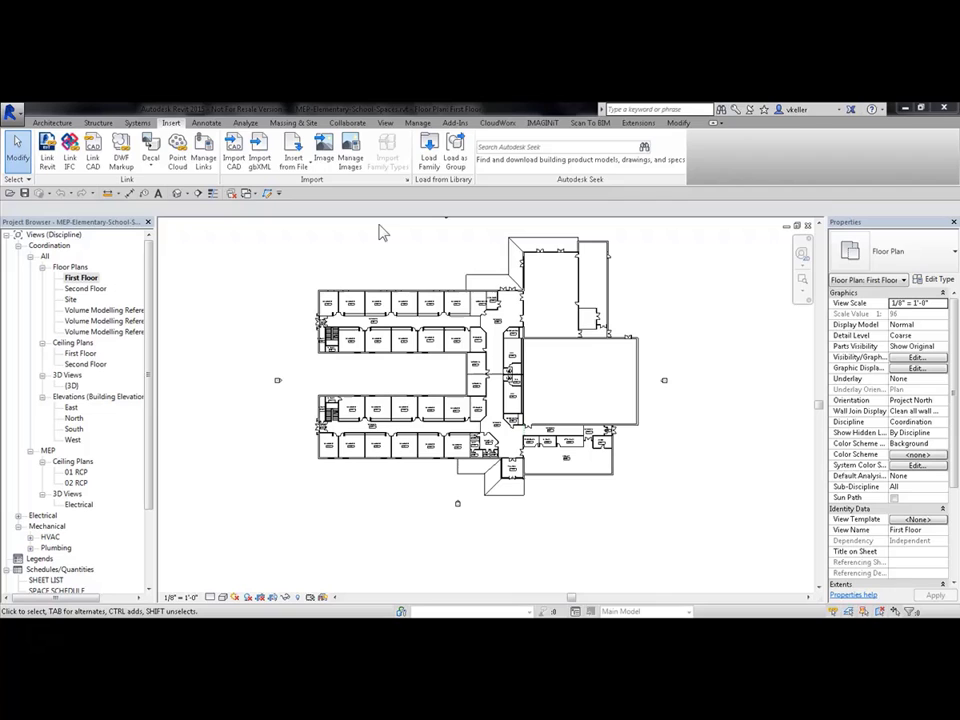
Step: Start the Analyze Space tool with its Upper Limit set to a Volume Modelling Reference
left_click(245, 122)
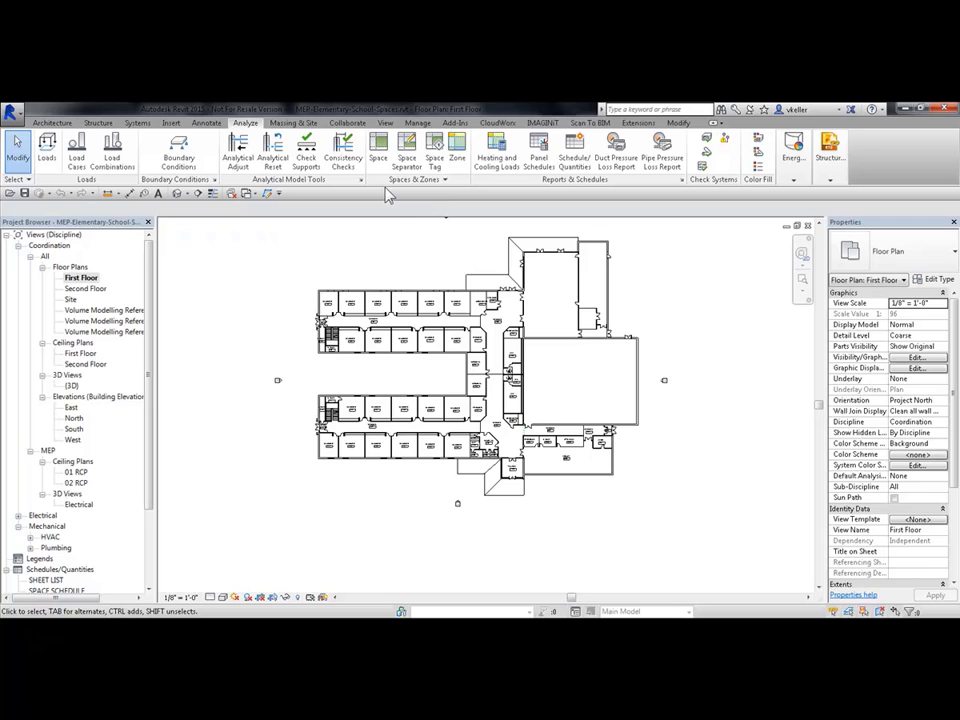
left_click(378, 148)
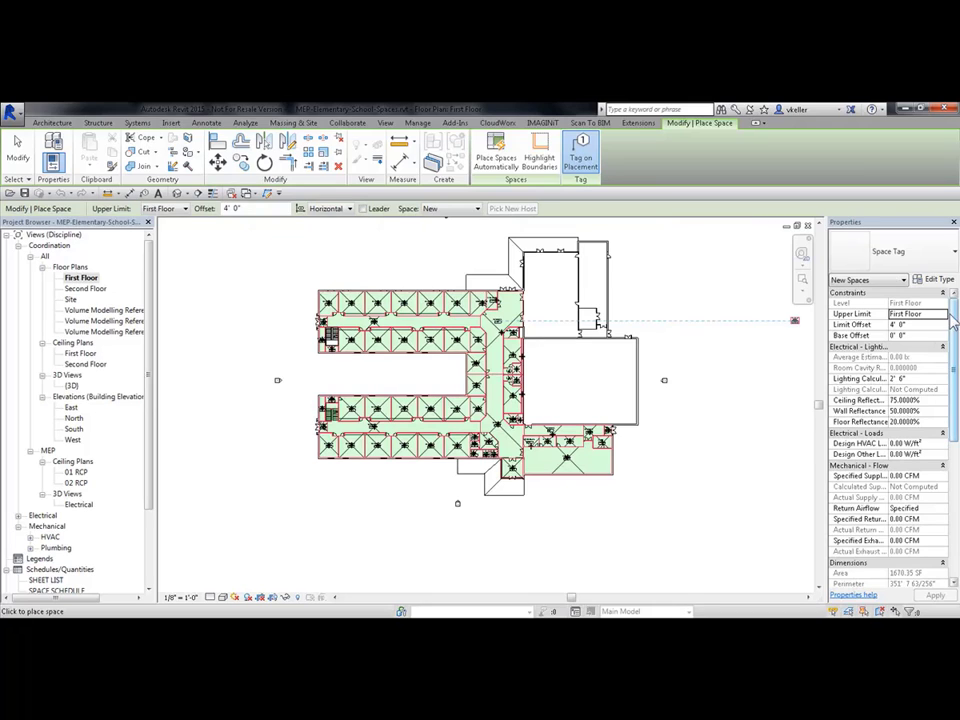
left_click(942, 316)
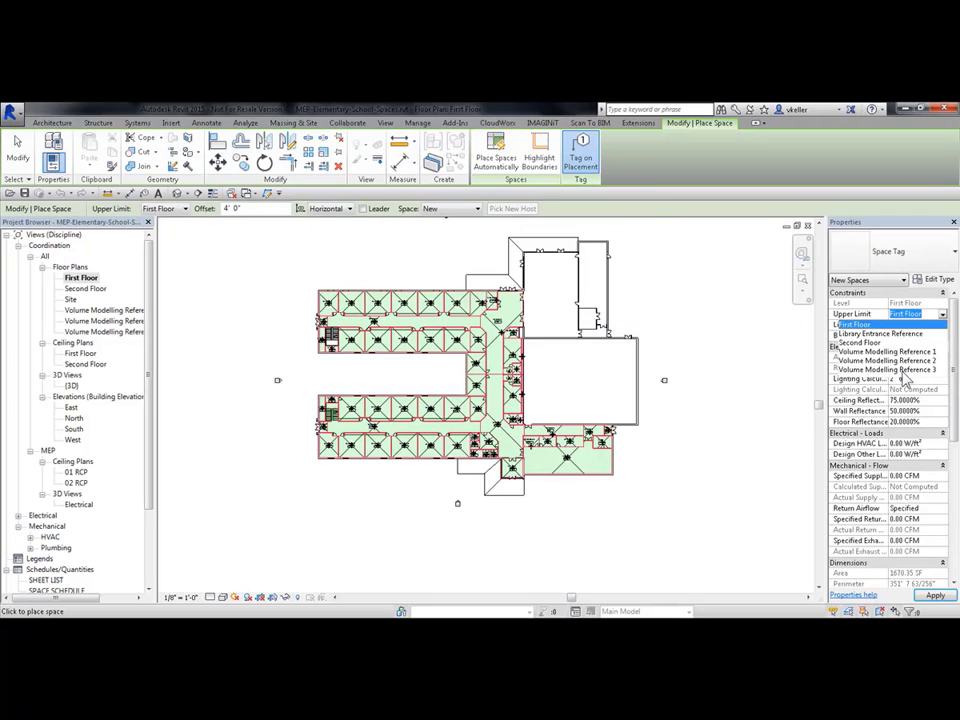
left_click(845, 369)
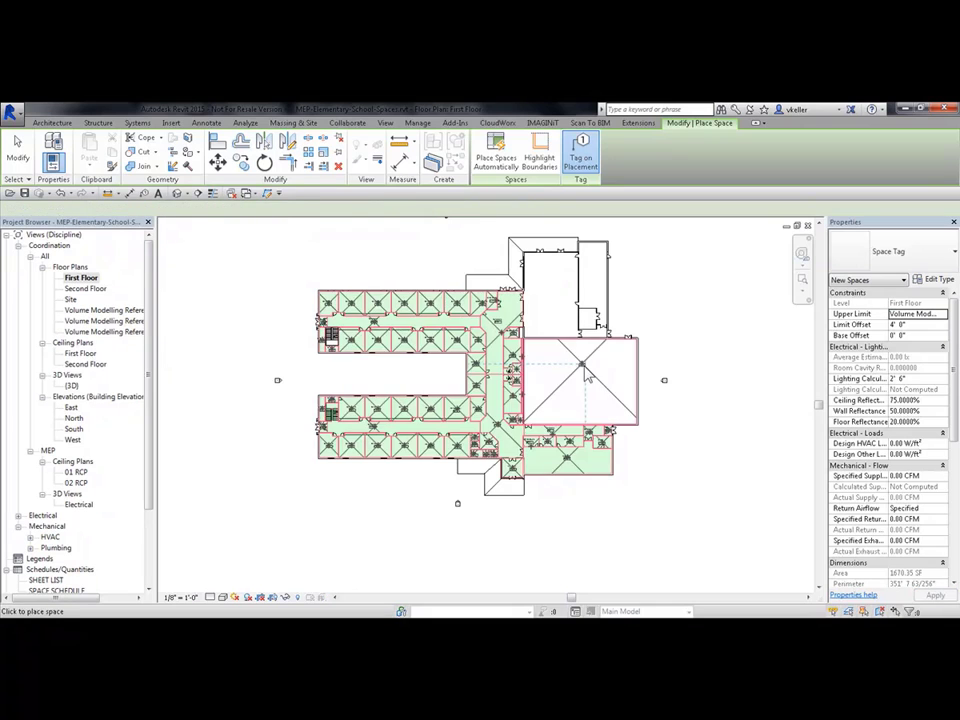
Step: Place spaces in the large east room and the three rooms north of it
scroll(585, 378, "up", 3)
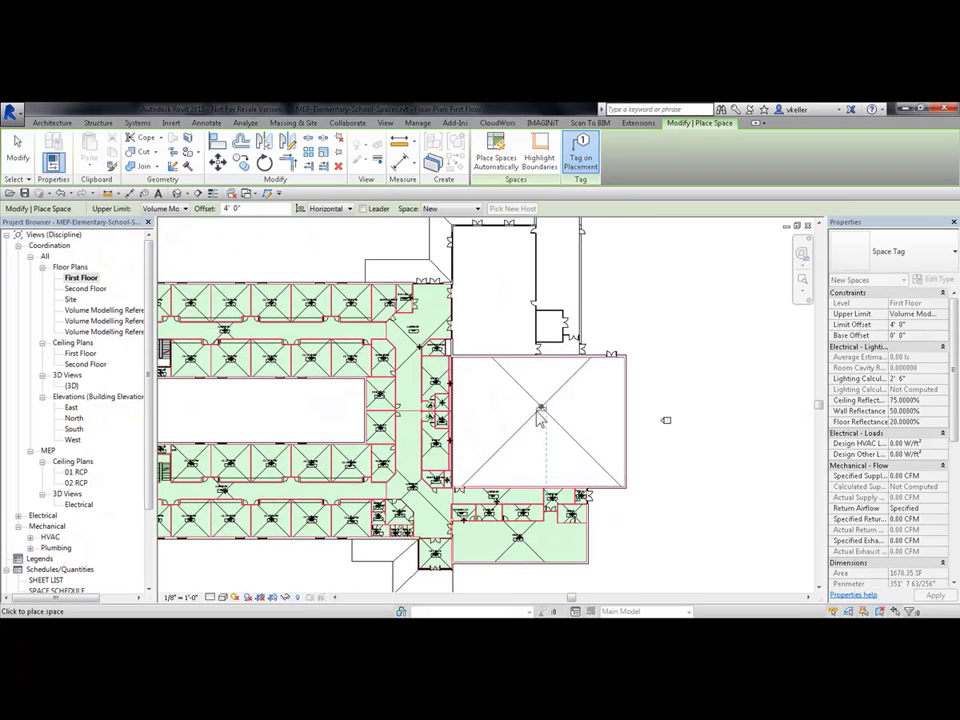
left_click(536, 425)
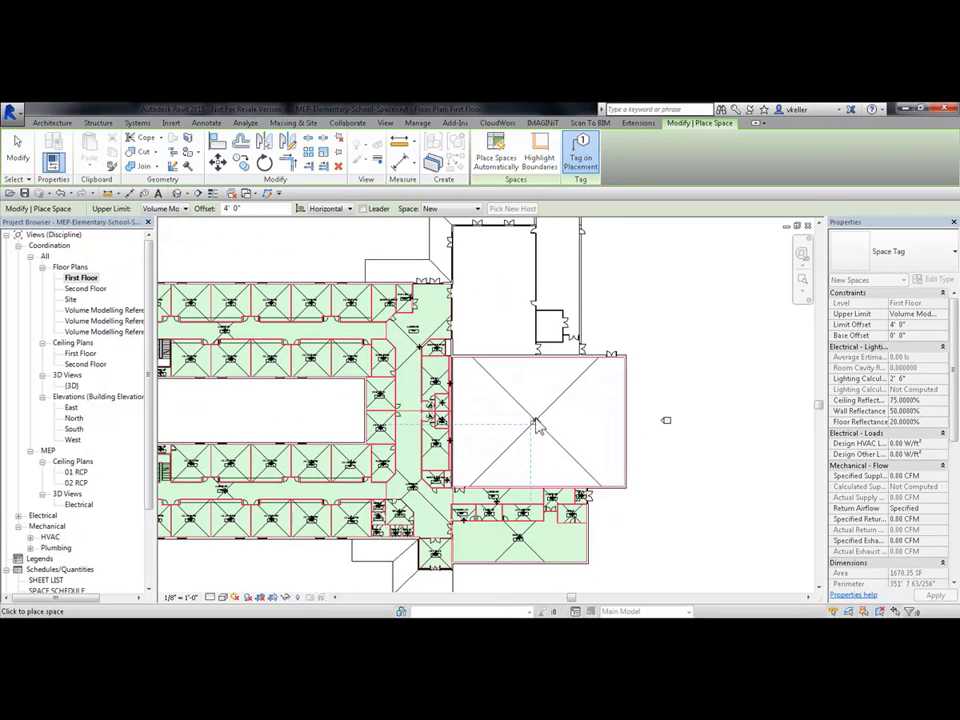
left_click(499, 292)
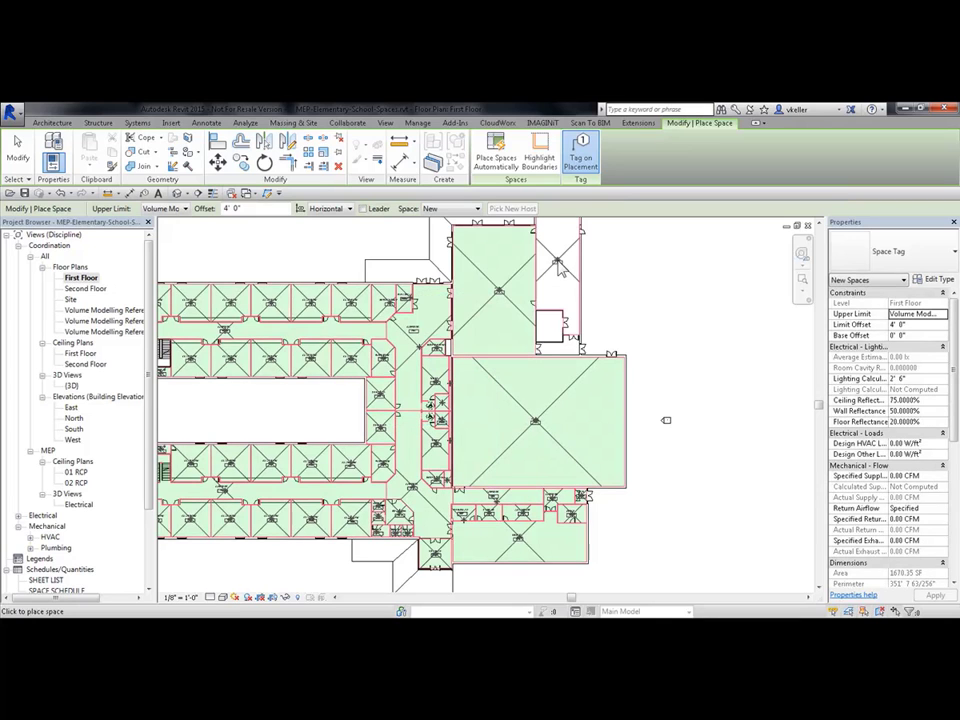
left_click(559, 268)
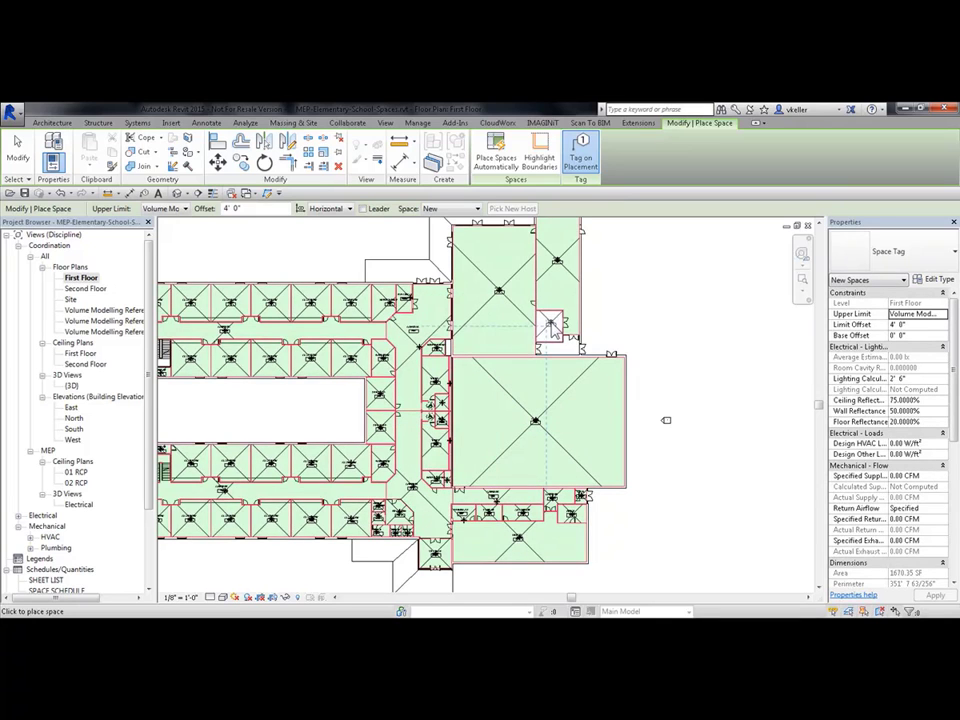
left_click(567, 344)
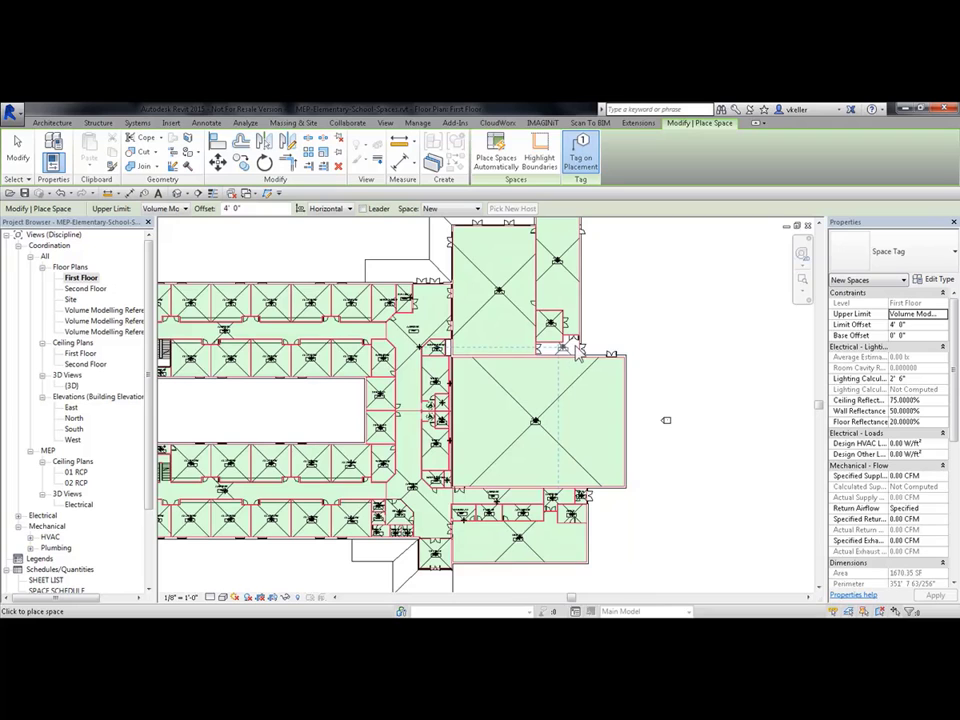
Step: End space placement and inspect the east space's Identity Data: 206 Chase, linked room 3500 GYM
key("Escape")
key("Escape")
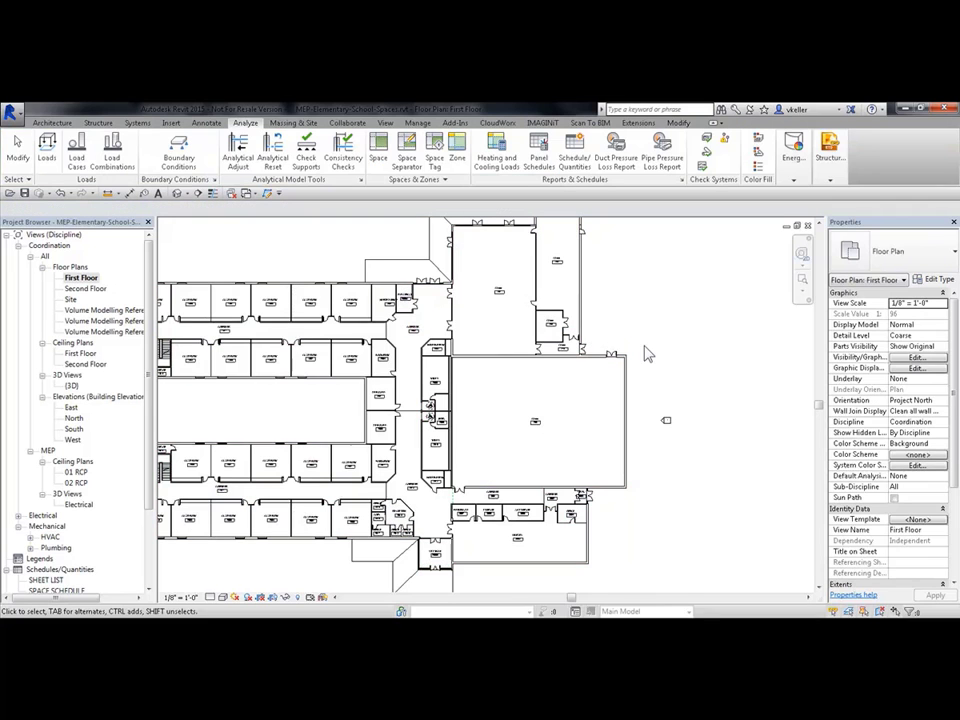
scroll(538, 445, "up", 5)
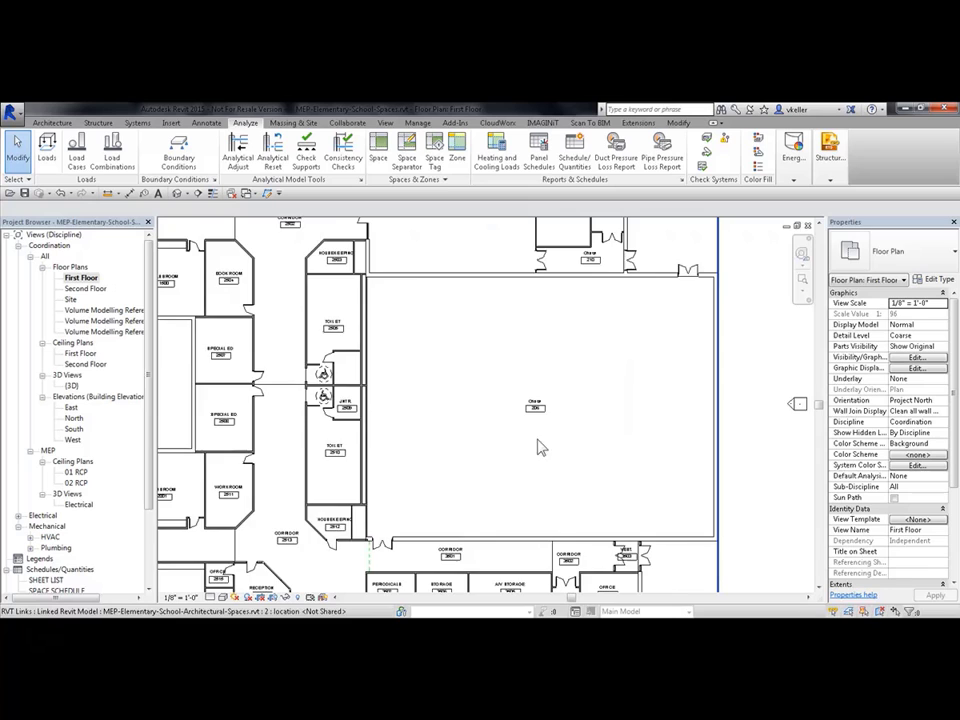
middle_click_drag(574, 452, 518, 432)
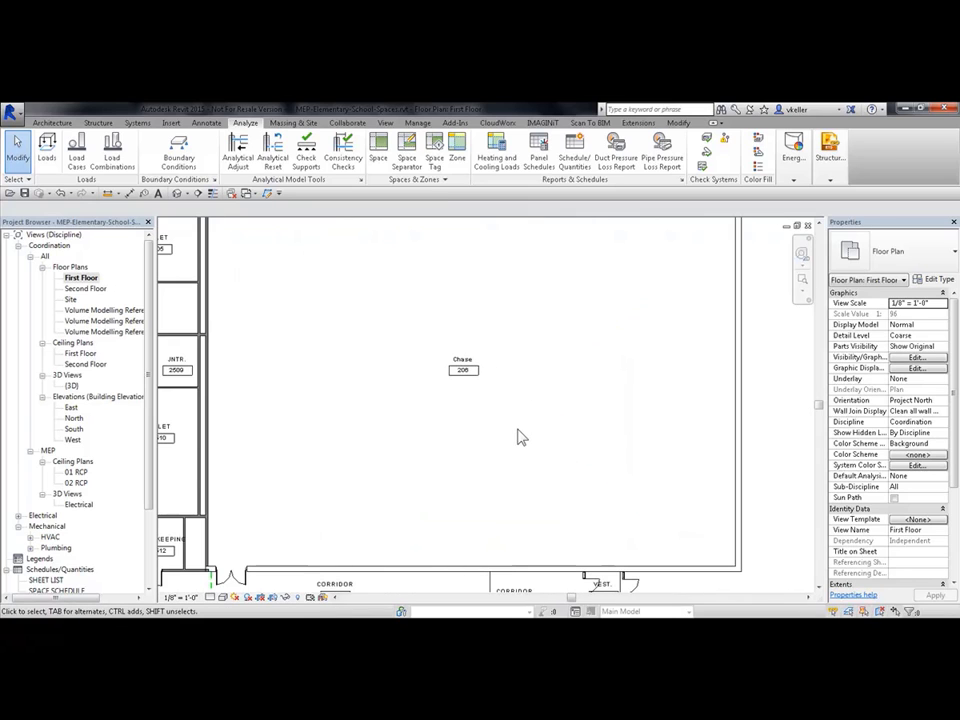
left_click(518, 425)
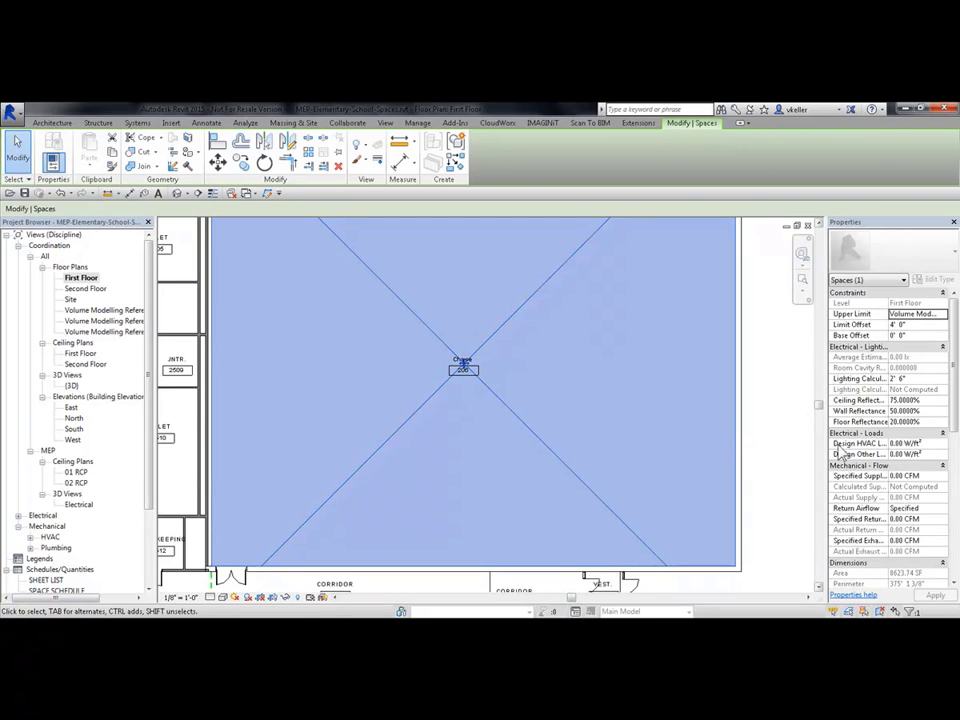
scroll(955, 470, "down", 3)
scroll(955, 470, "down", 3)
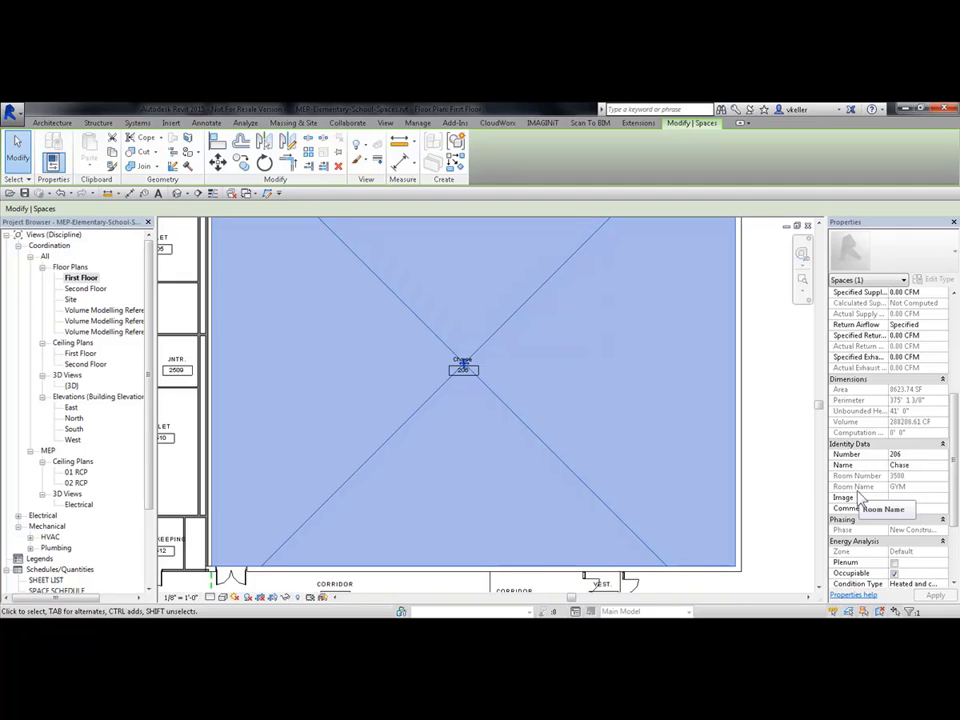
Step: Deselect the space and zoom out to the whole first-floor plan
left_click(765, 456)
scroll(765, 456, "down", 4)
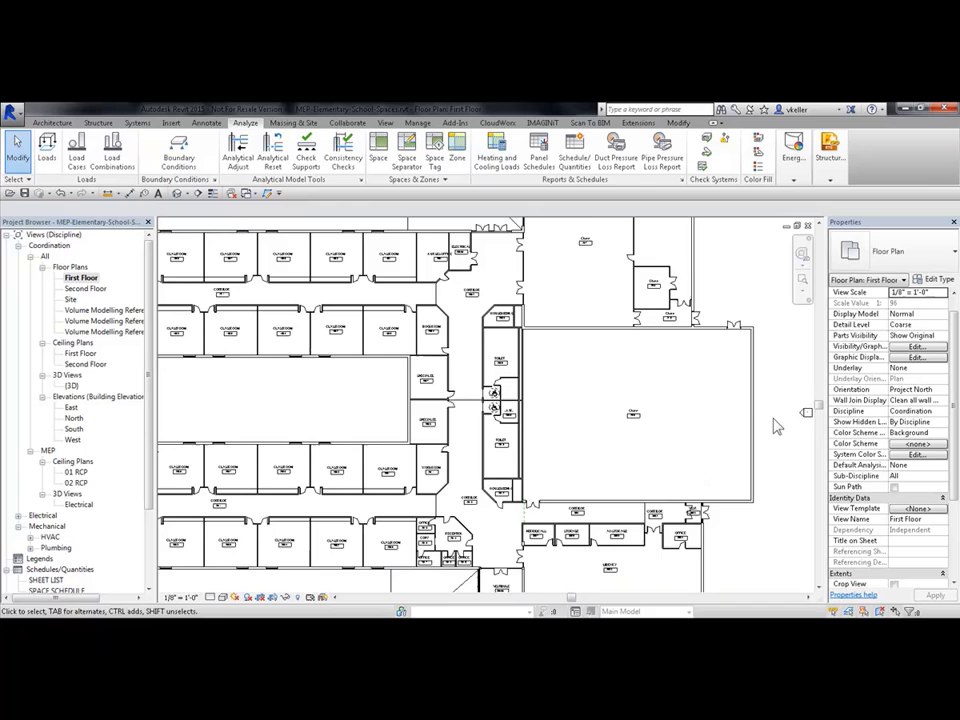
middle_click_drag(777, 427, 660, 472)
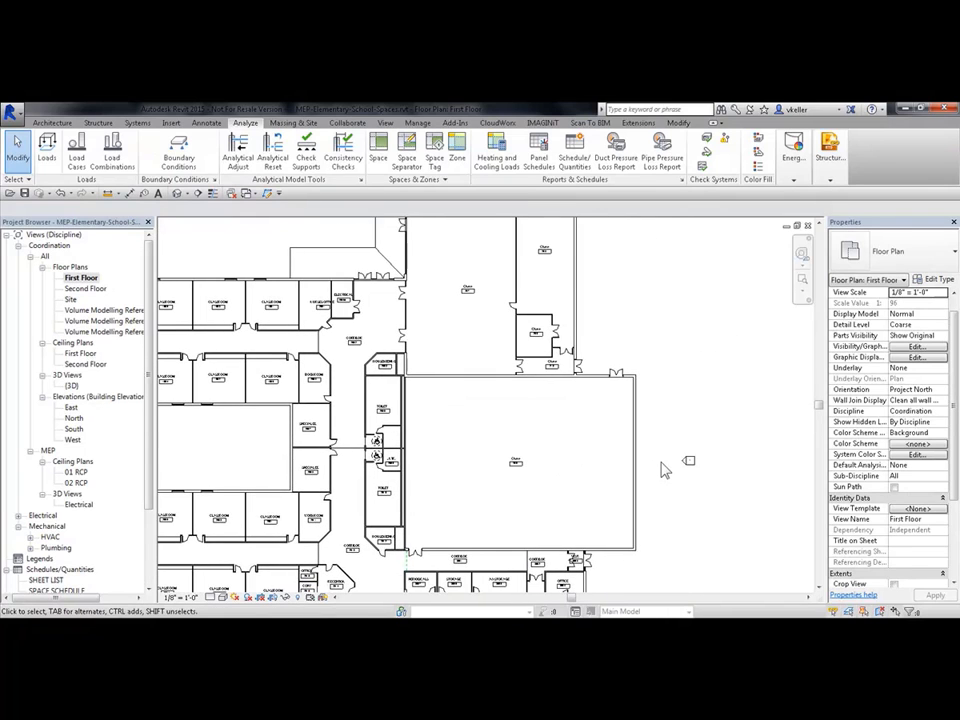
scroll(660, 472, "down", 1)
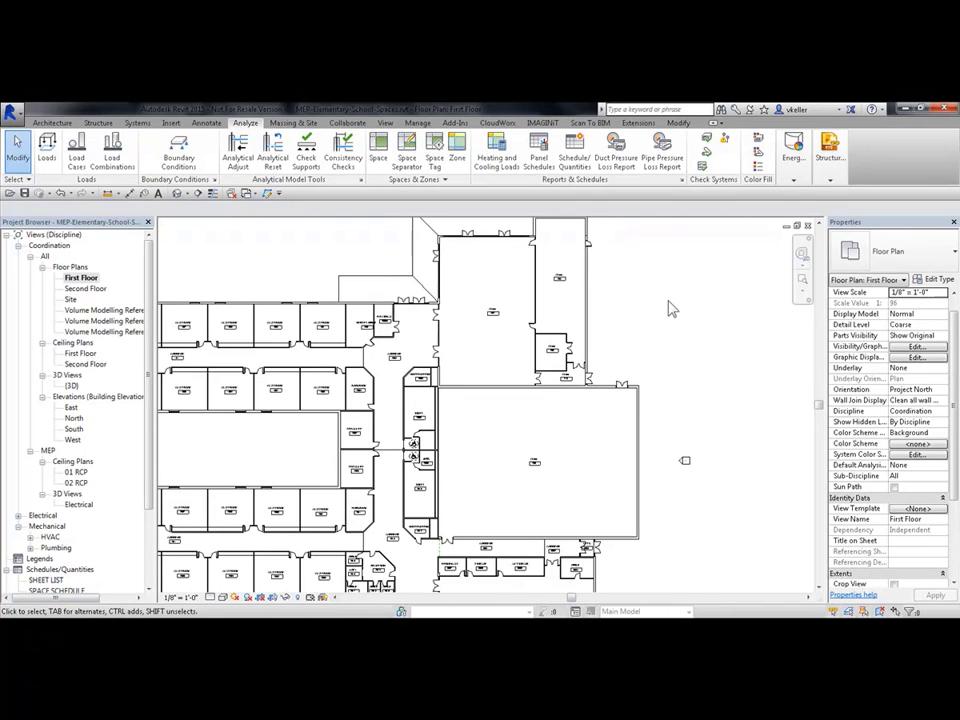
scroll(668, 308, "down", 2)
middle_click_drag(600, 280, 580, 297)
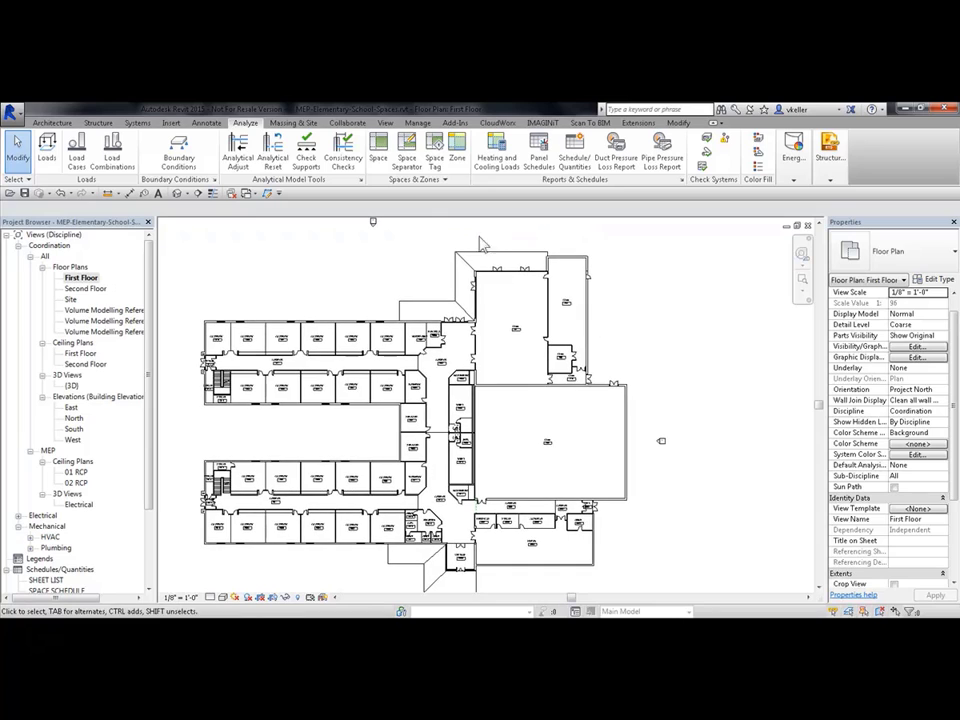
Step: Window-select the east wing spaces and show the IMAGINiT Utilities MEP tools list
left_click_drag(471, 231, 640, 515)
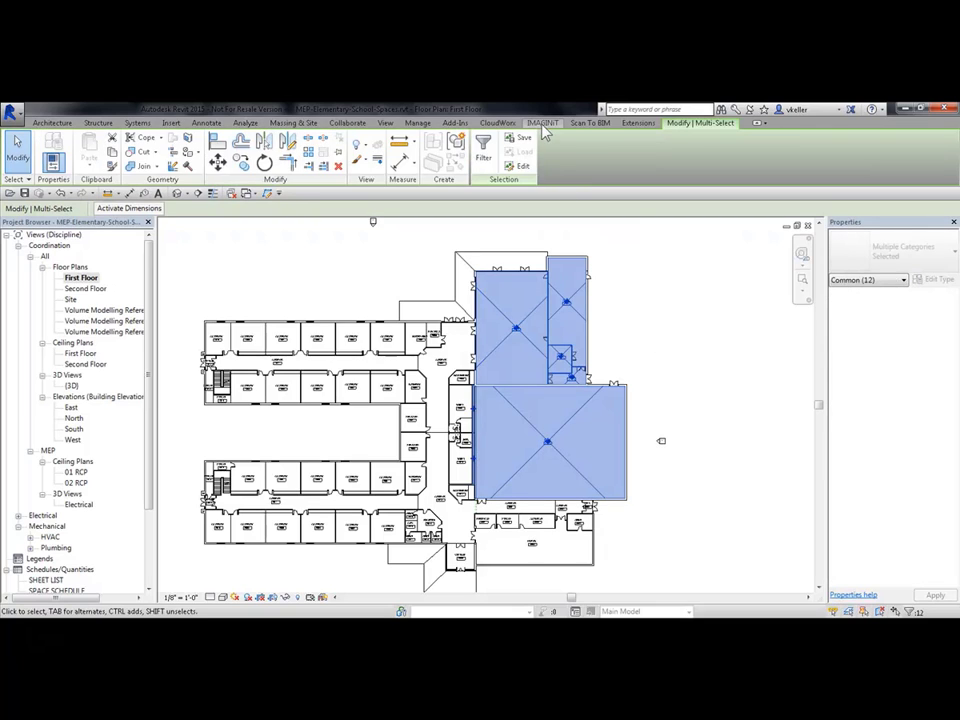
left_click(542, 122)
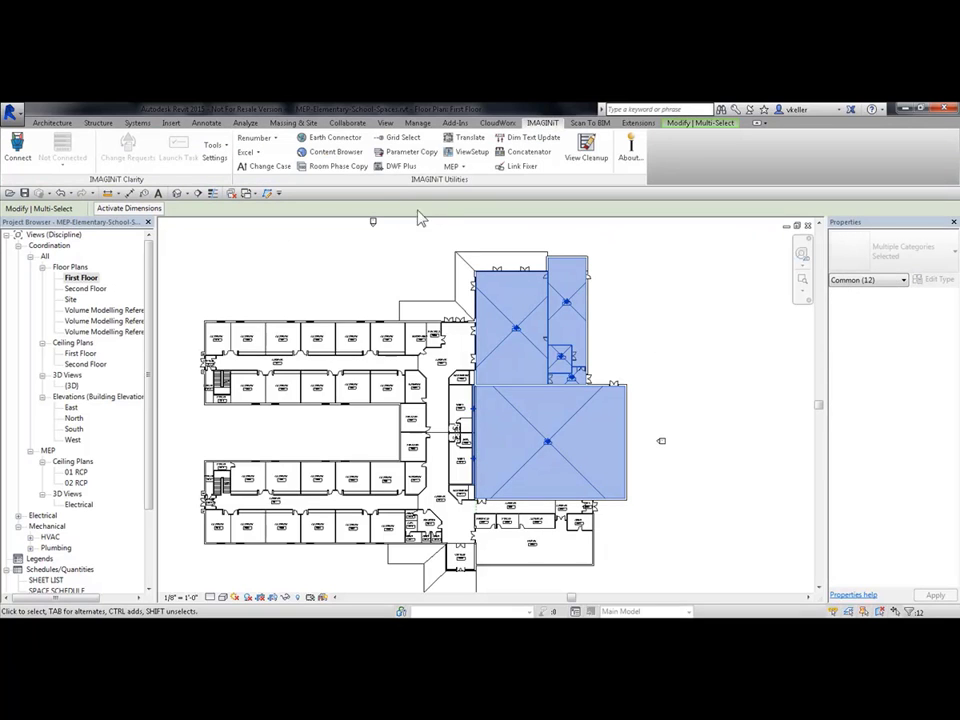
left_click(452, 166)
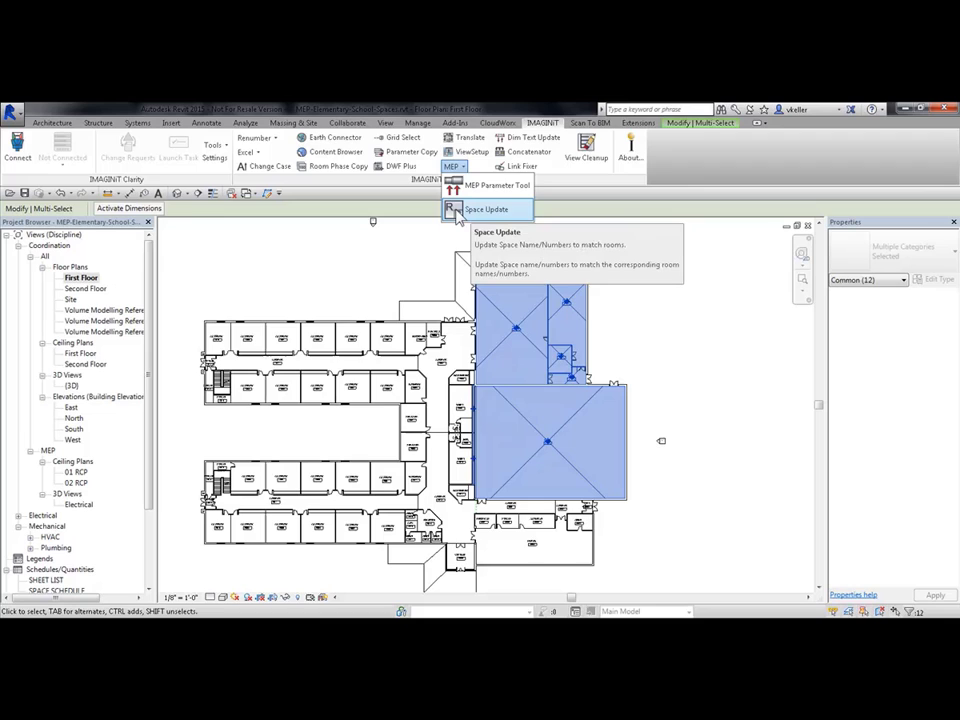
Step: Launch IMAGINiT Space Update and proceed with Simple Update mode
left_click(456, 212)
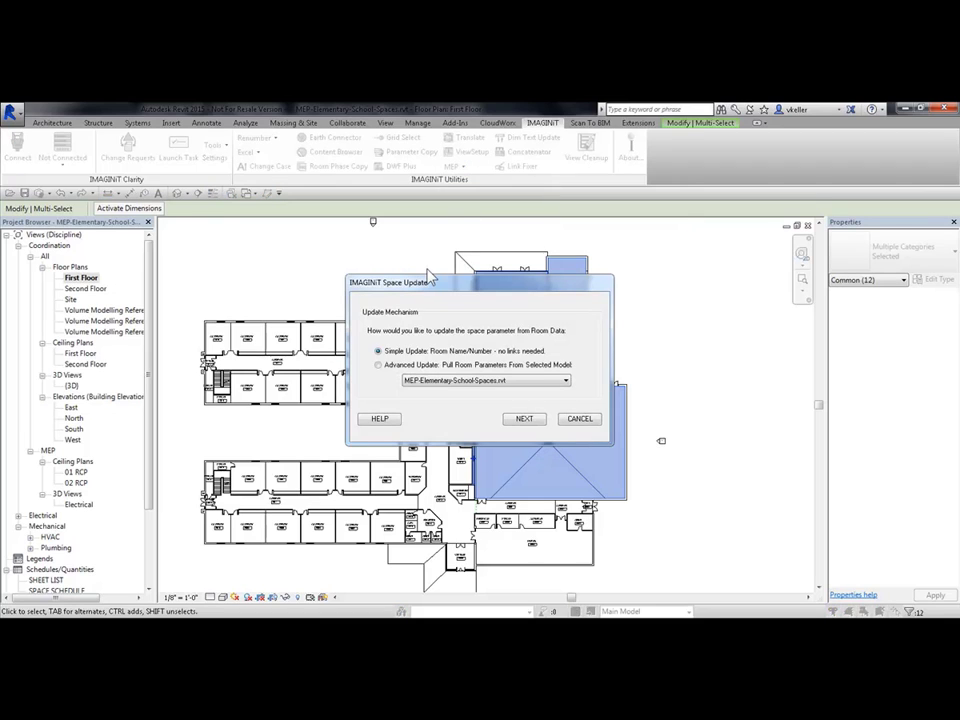
left_click_drag(430, 275, 405, 226)
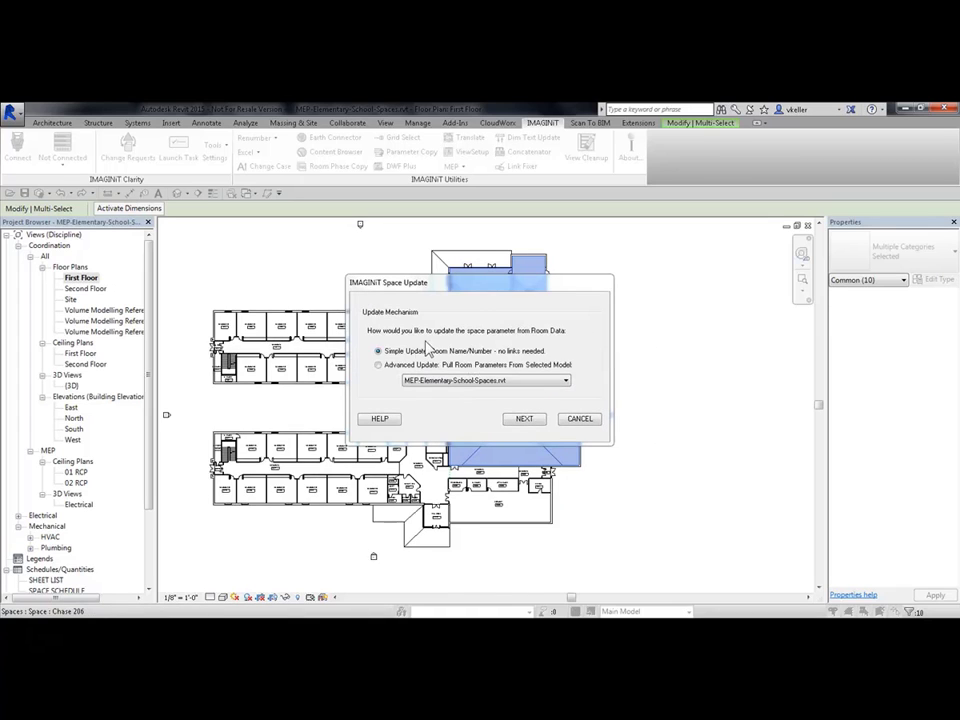
left_click(527, 420)
Step: Update the pre-selected spaces' room name and number from New Construction, confirming 5 spaces updated
left_click(410, 285)
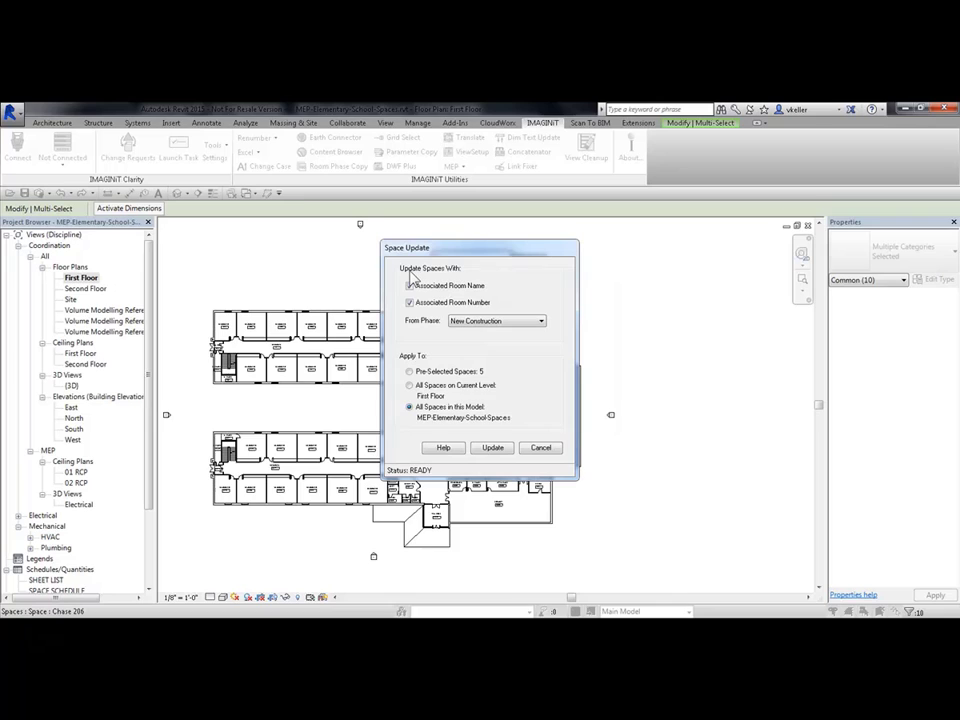
left_click(408, 284)
left_click(525, 324)
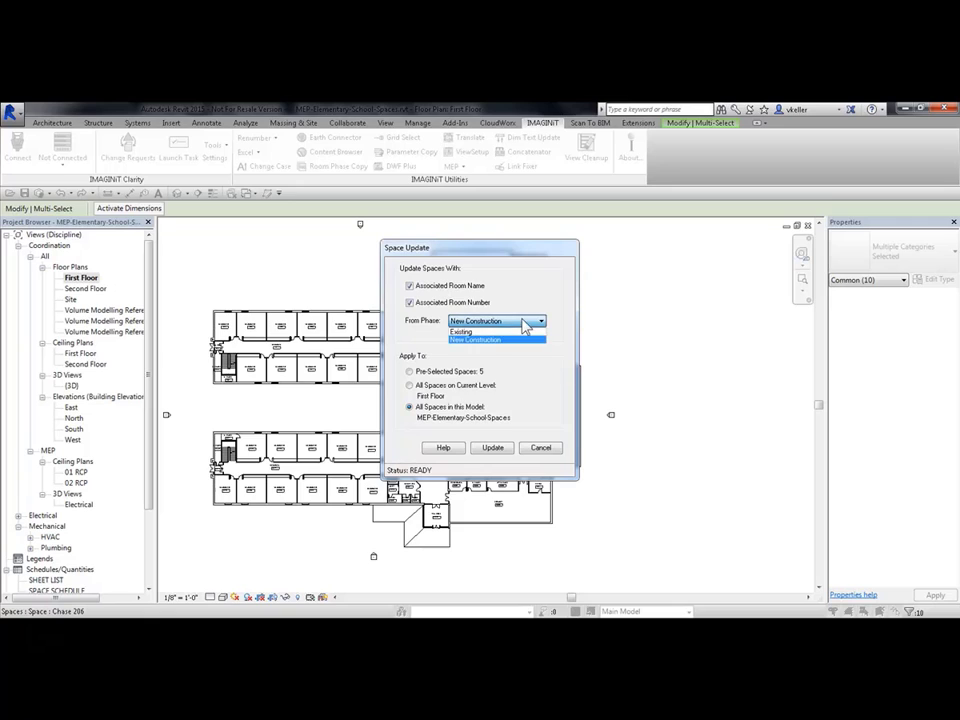
left_click(522, 323)
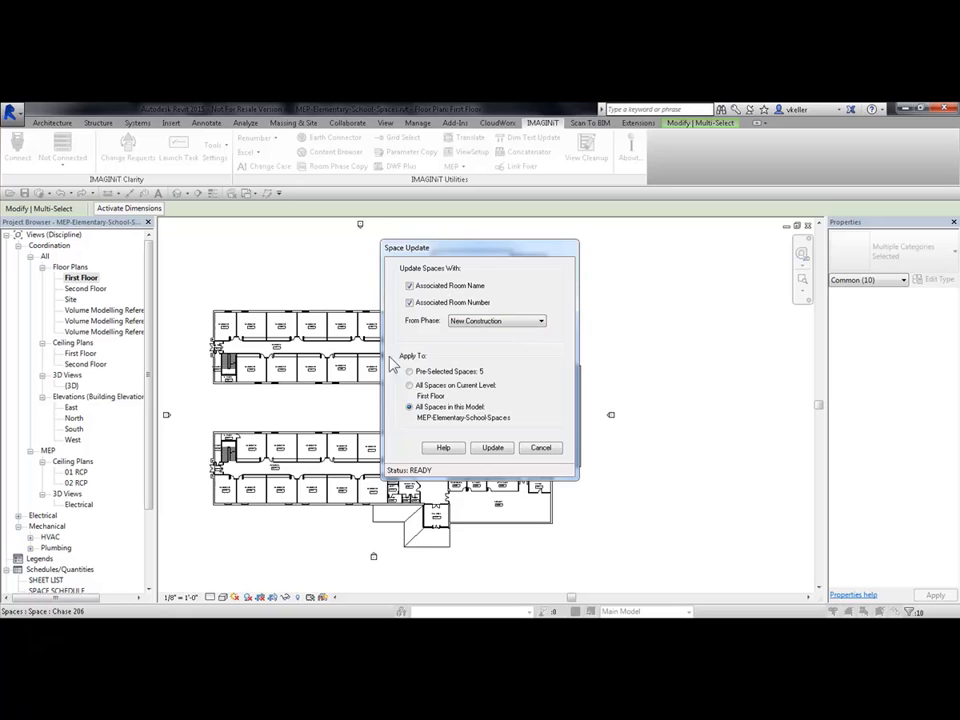
left_click(409, 371)
left_click(409, 372)
left_click(504, 451)
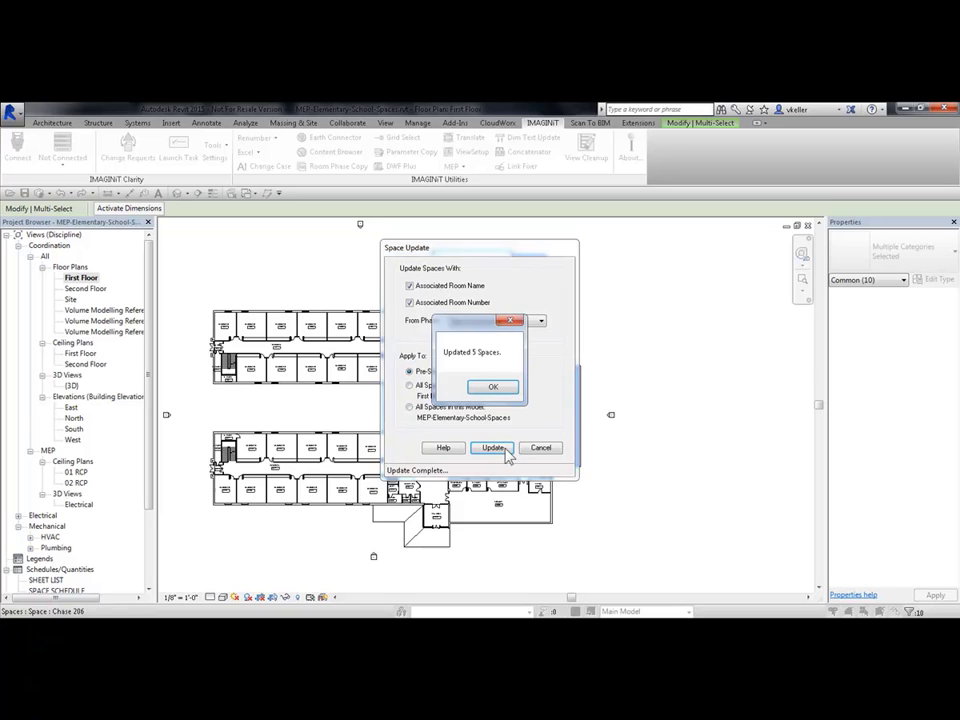
left_click(494, 387)
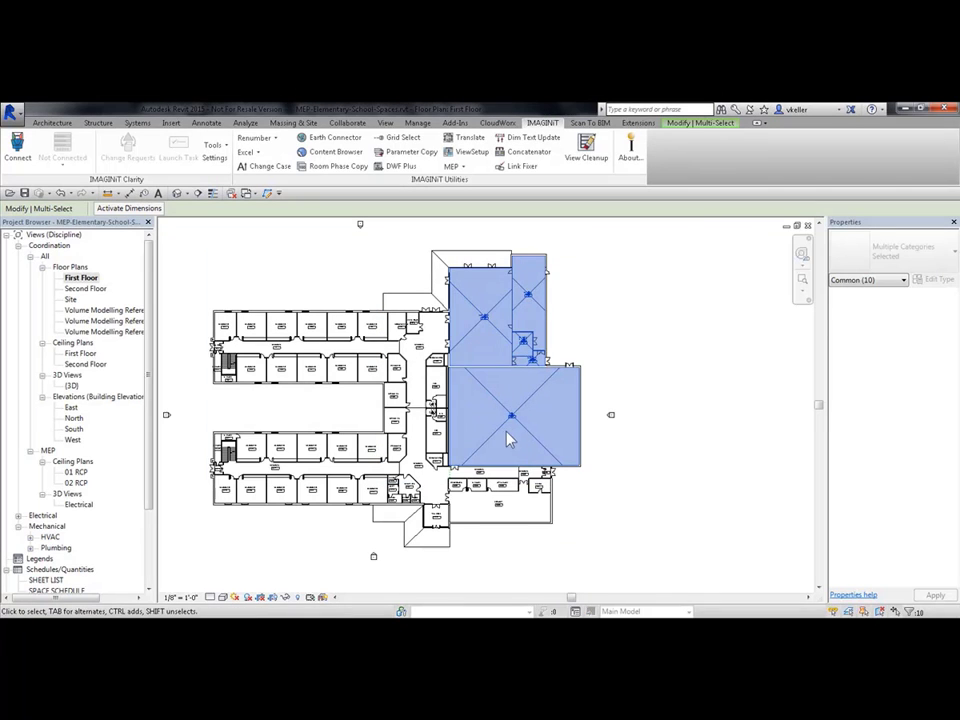
scroll(513, 440, "up", 6)
key("Escape")
middle_click_drag(497, 441, 450, 446)
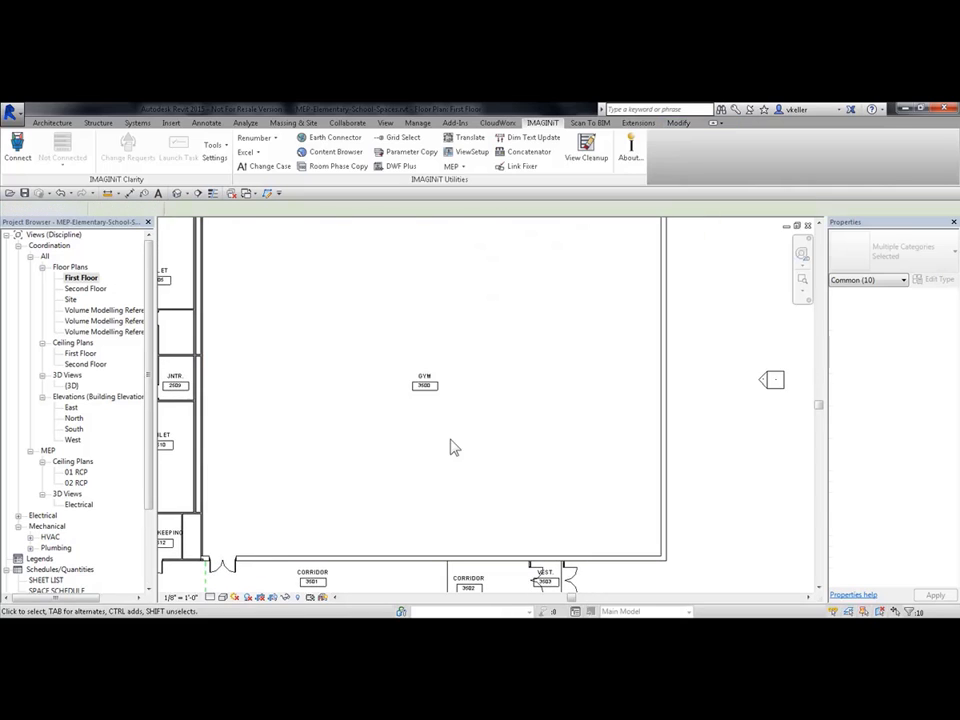
left_click(465, 425)
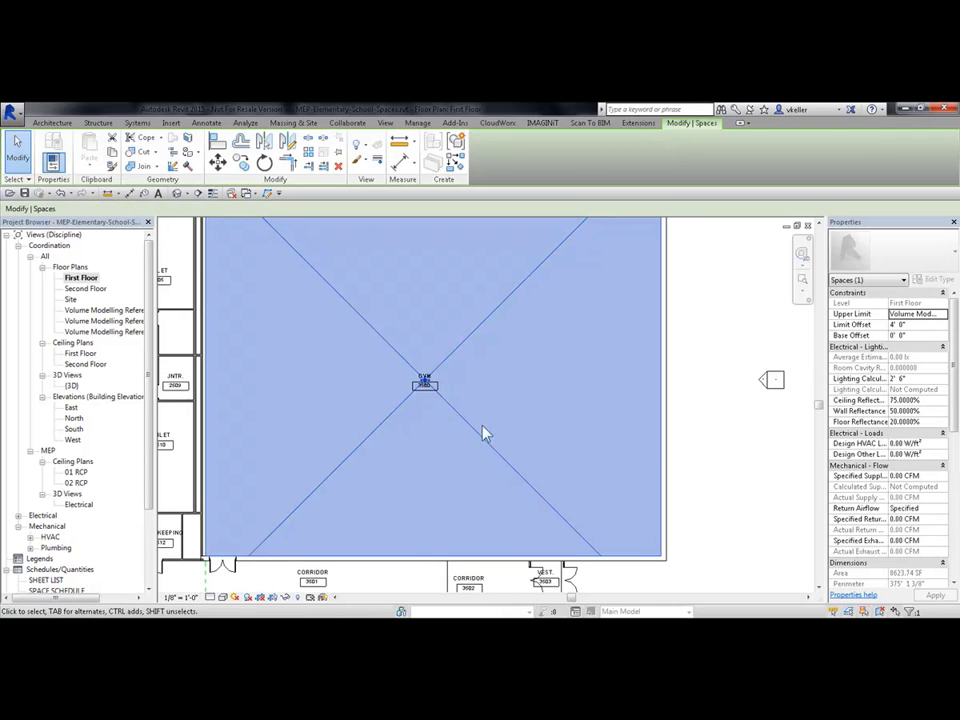
left_click_drag(956, 388, 957, 493)
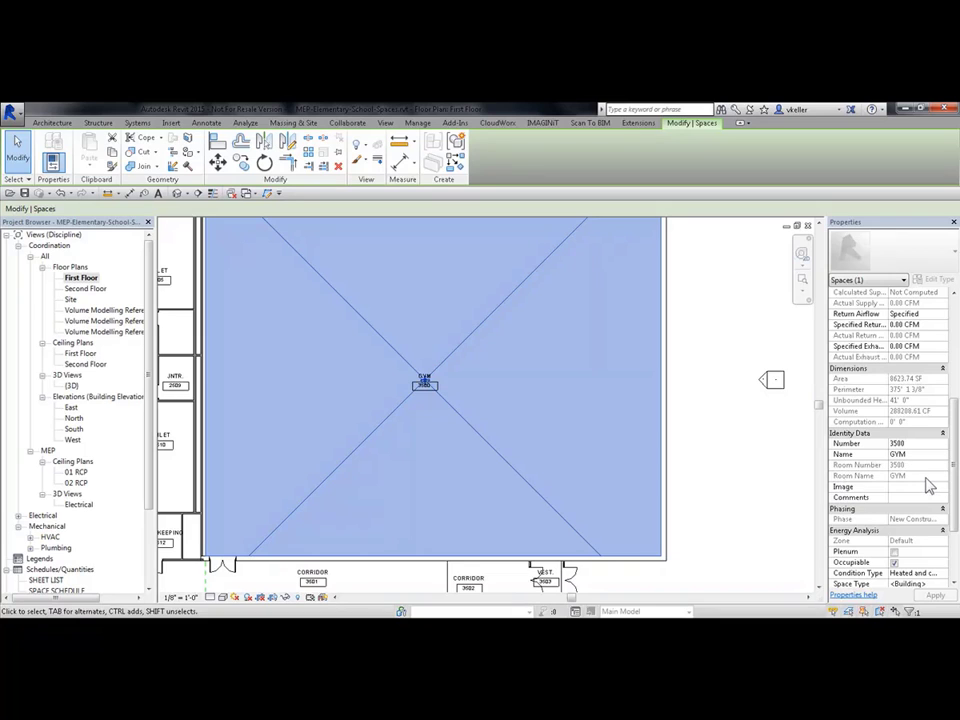
scroll(927, 485, "up", 5)
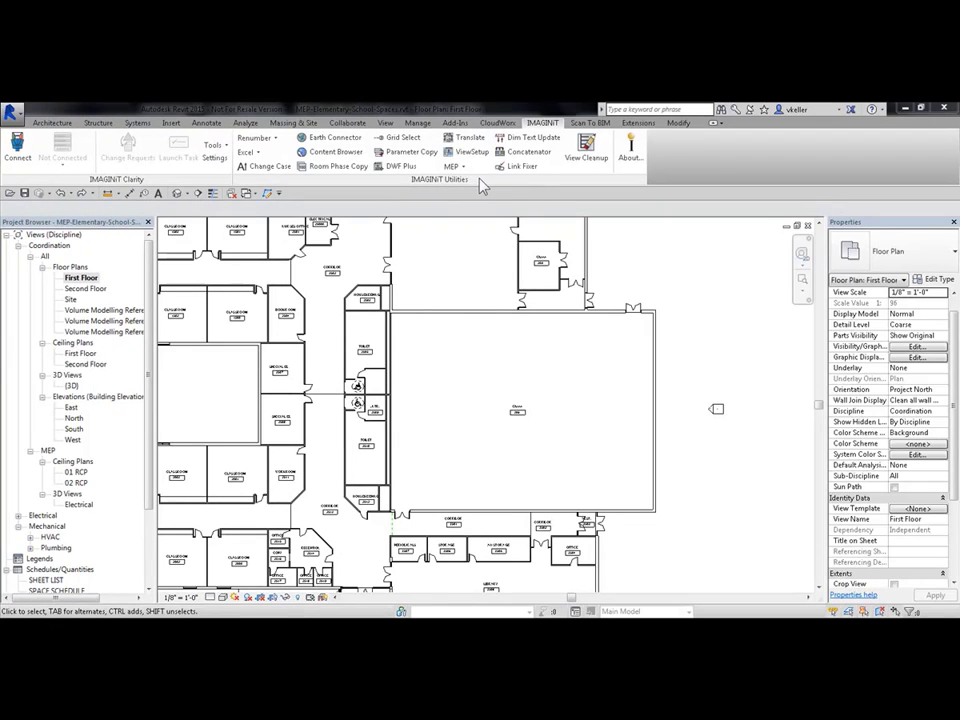
Step: Reopen Space Update in Advanced mode using MEP-Elementary-School-Architectural-Spaces.rvt as room source
left_click(458, 167)
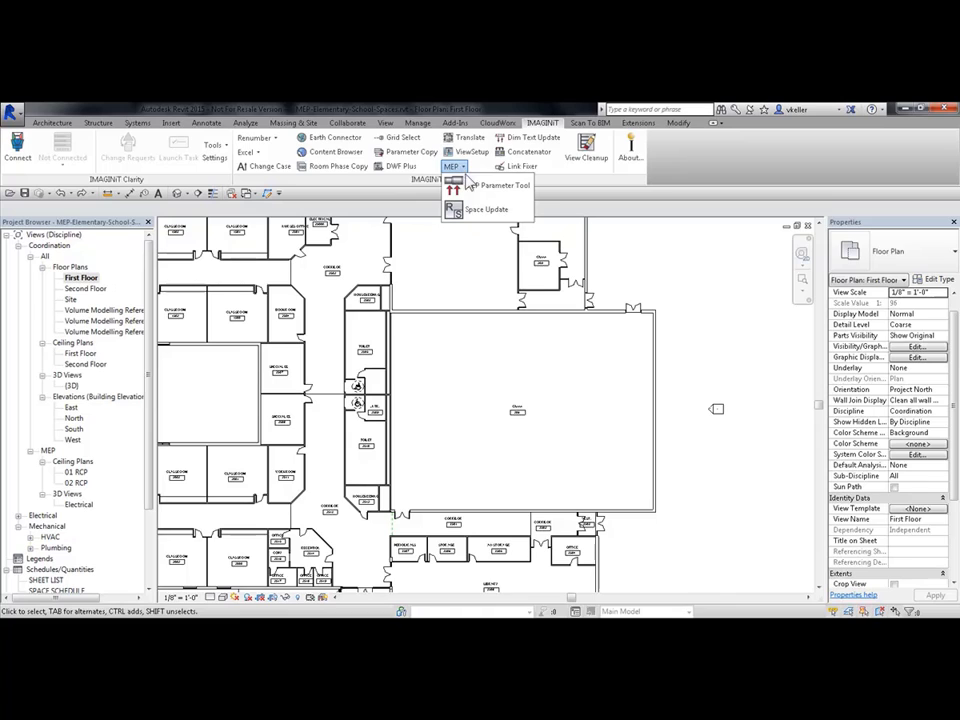
left_click(458, 212)
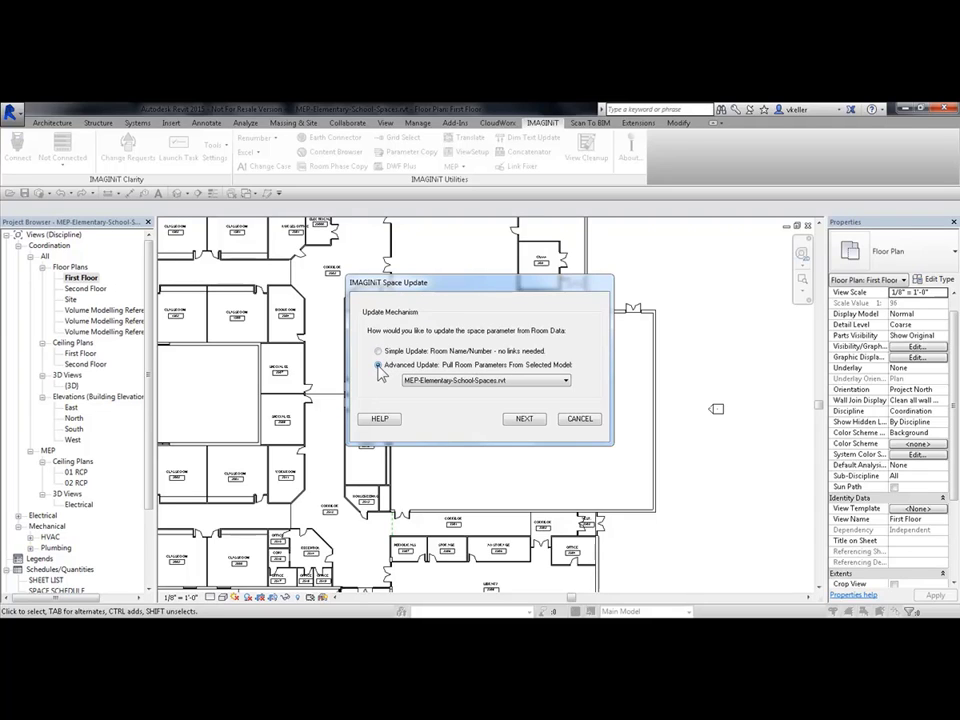
left_click(563, 382)
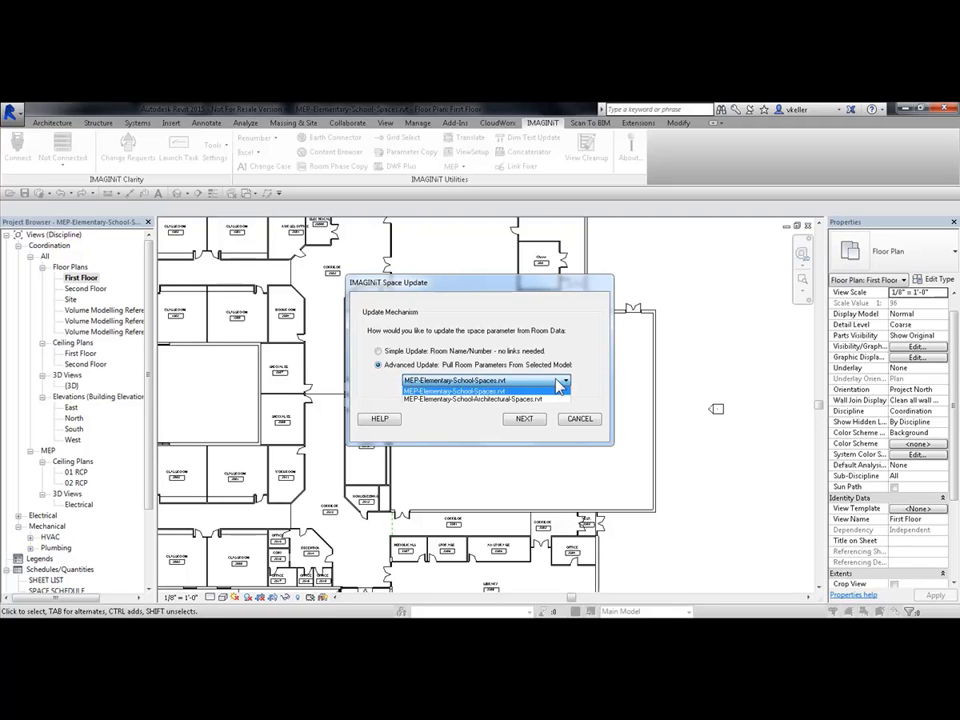
left_click(495, 399)
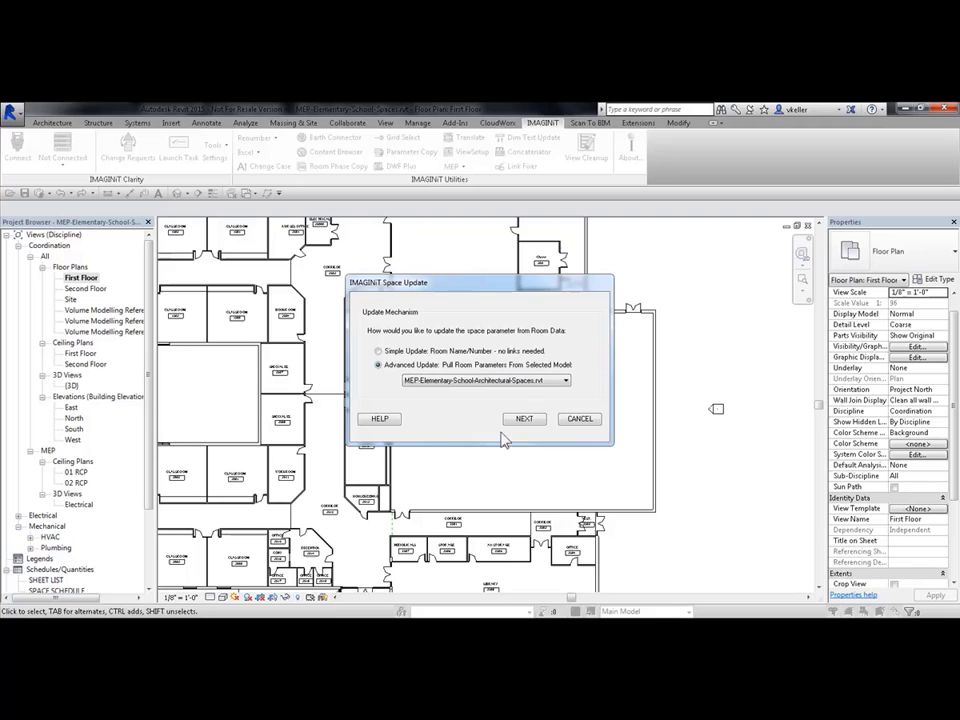
Step: Select Base Offset, Limit Offset, Name and Number as the room parameters to copy
left_click(527, 421)
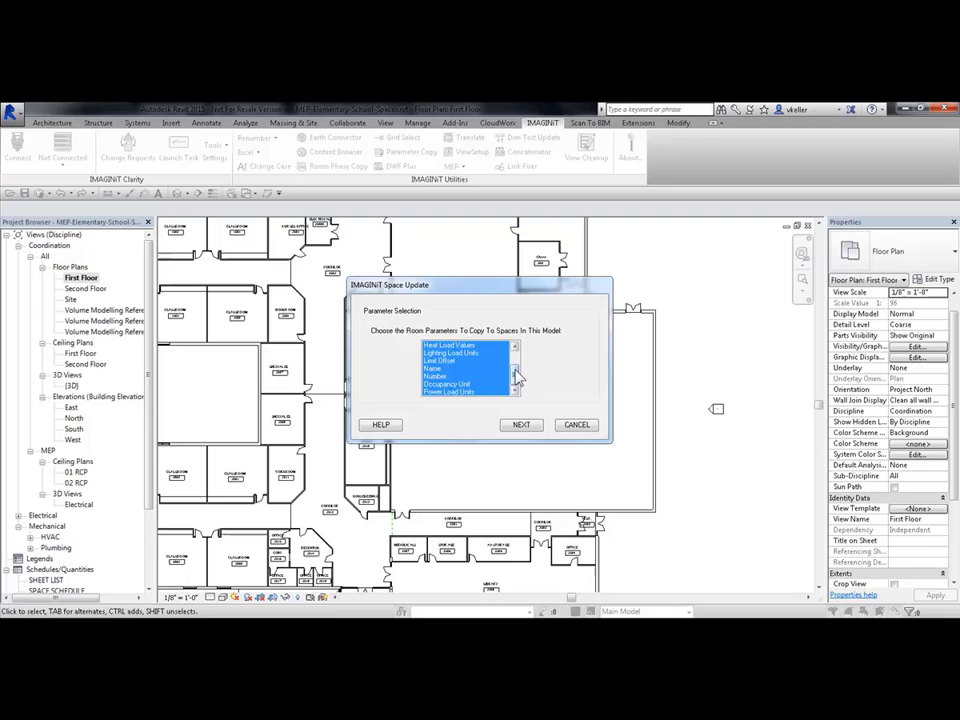
left_click_drag(514, 381, 517, 358)
left_click(449, 353)
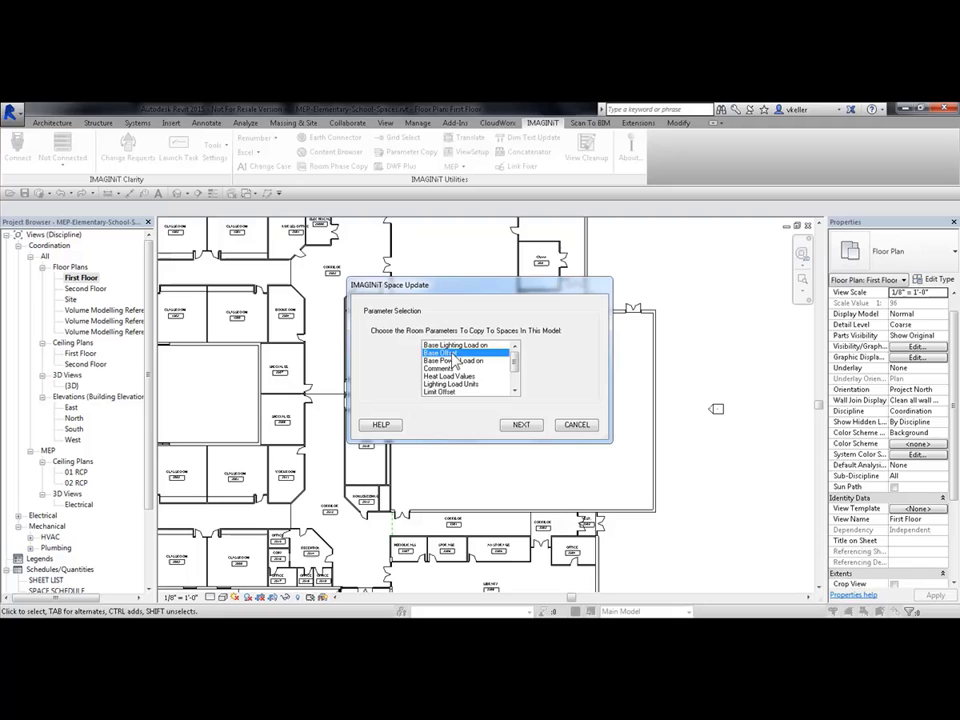
scroll(517, 367, "down", 1)
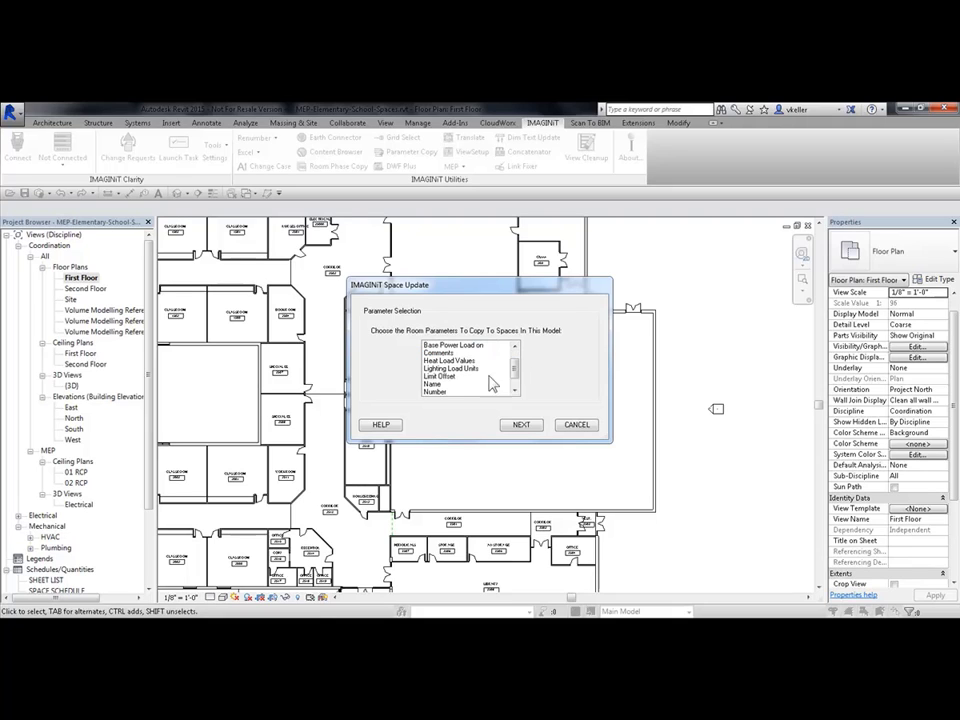
left_click(447, 377)
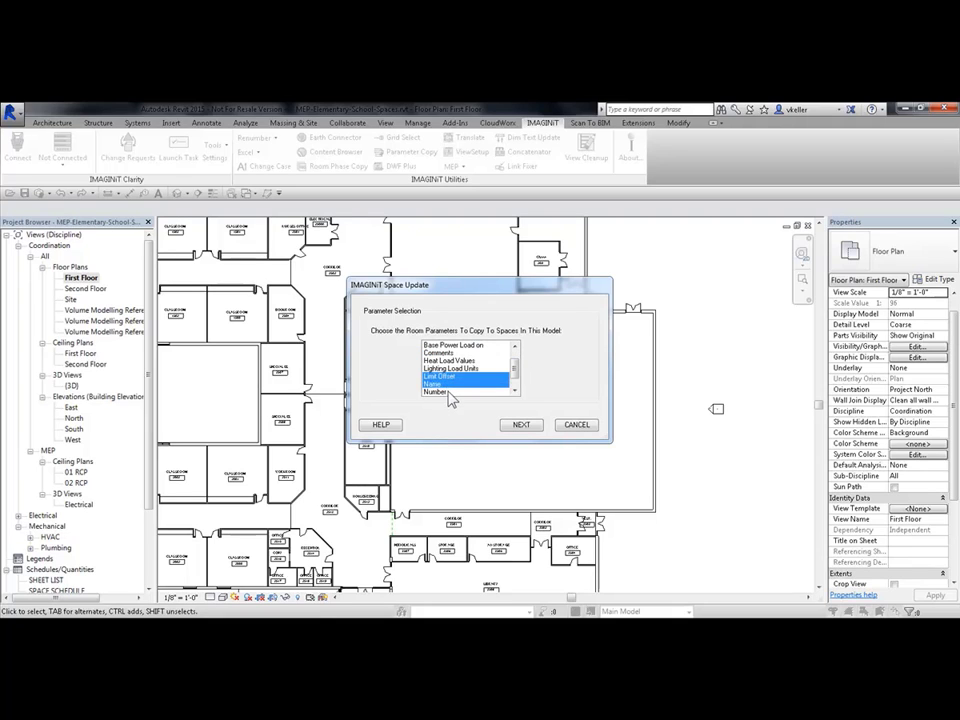
scroll(517, 367, "up", 1)
scroll(517, 370, "down", 2)
key("shift+Down")
key("shift+Down")
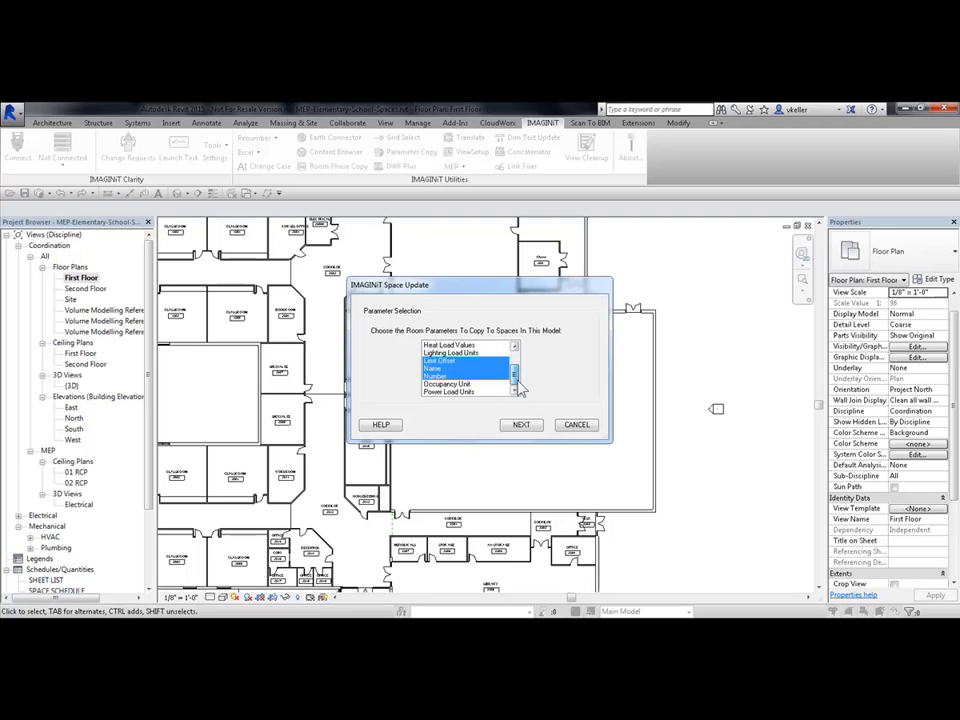
Step: Review the widened space-to-room results table and apply the update, confirming 106 spaces updated
left_click(524, 425)
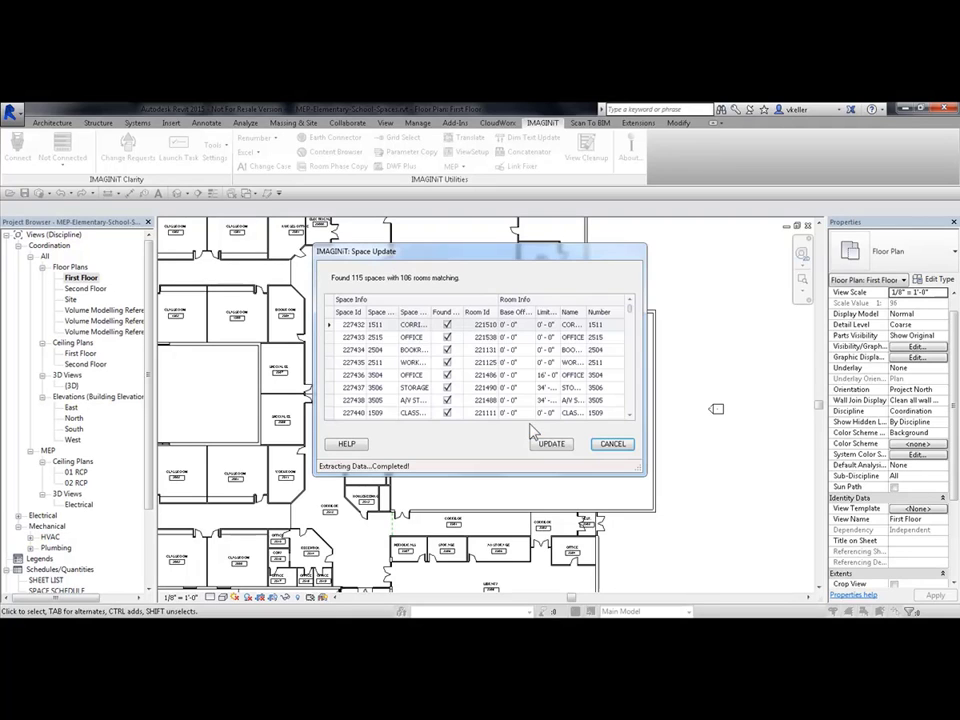
left_click_drag(646, 375, 758, 375)
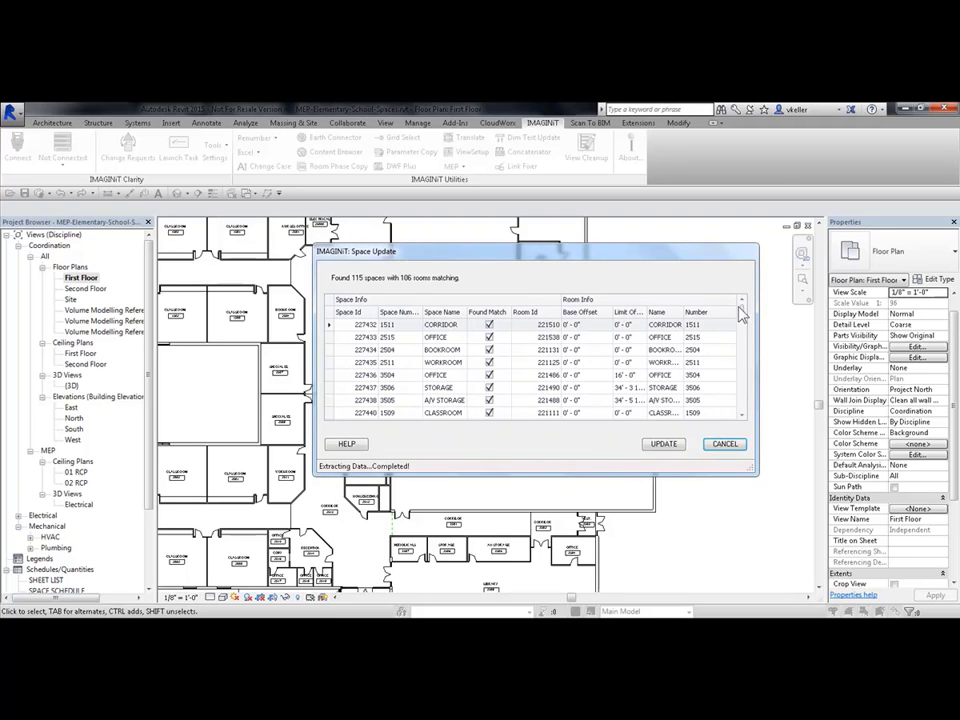
left_click_drag(742, 314, 754, 399)
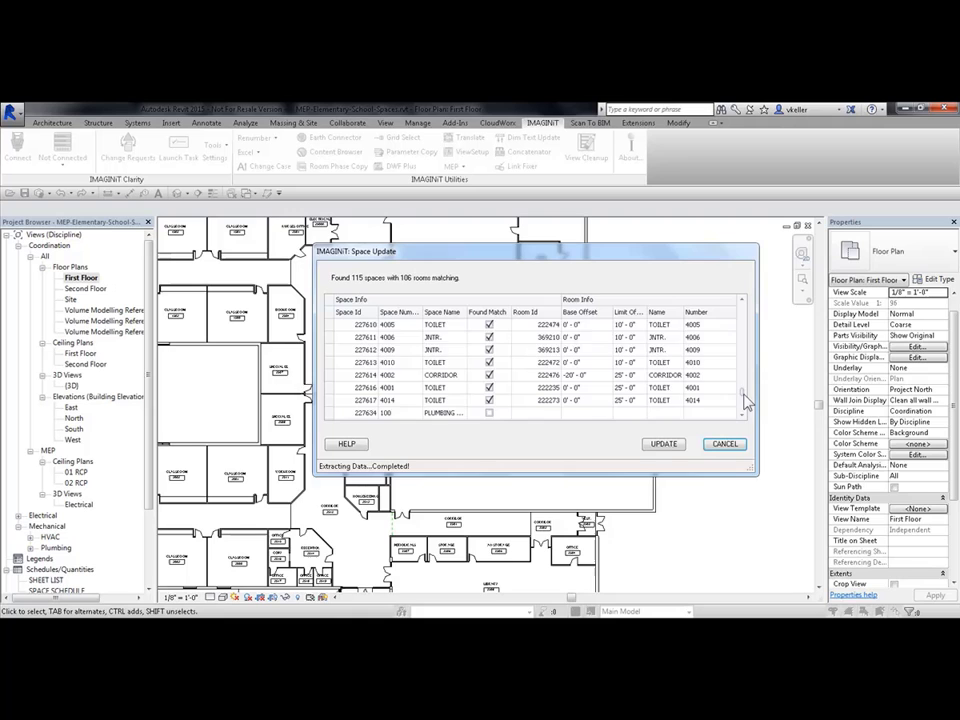
left_click_drag(745, 400, 762, 415)
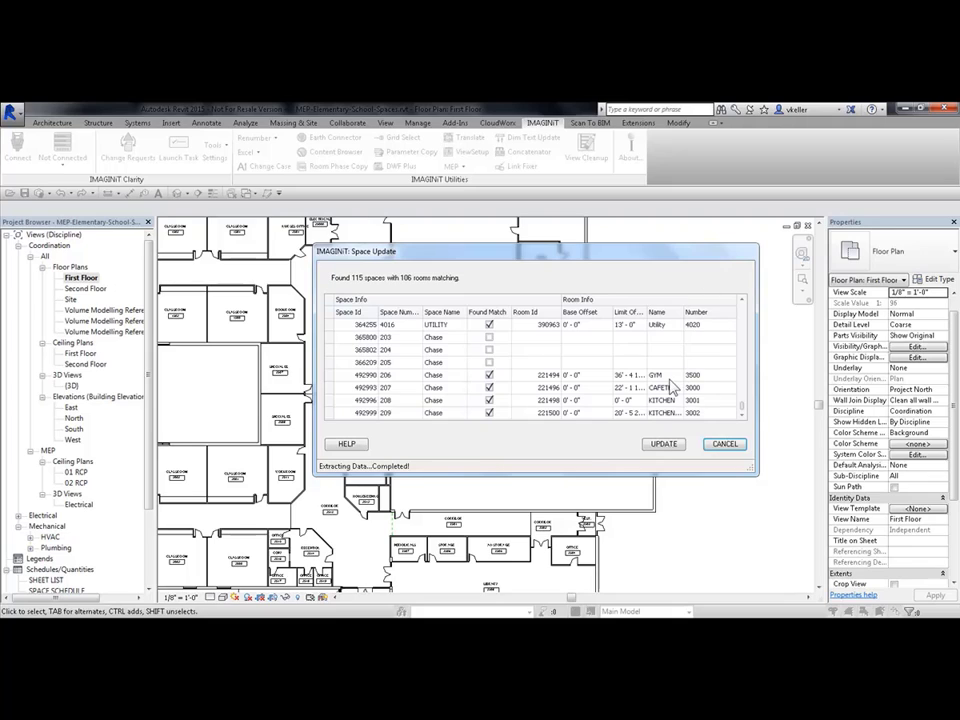
mouse_move(648, 311)
left_mouse_down()
mouse_move(672, 313)
mouse_move(643, 318)
left_mouse_up()
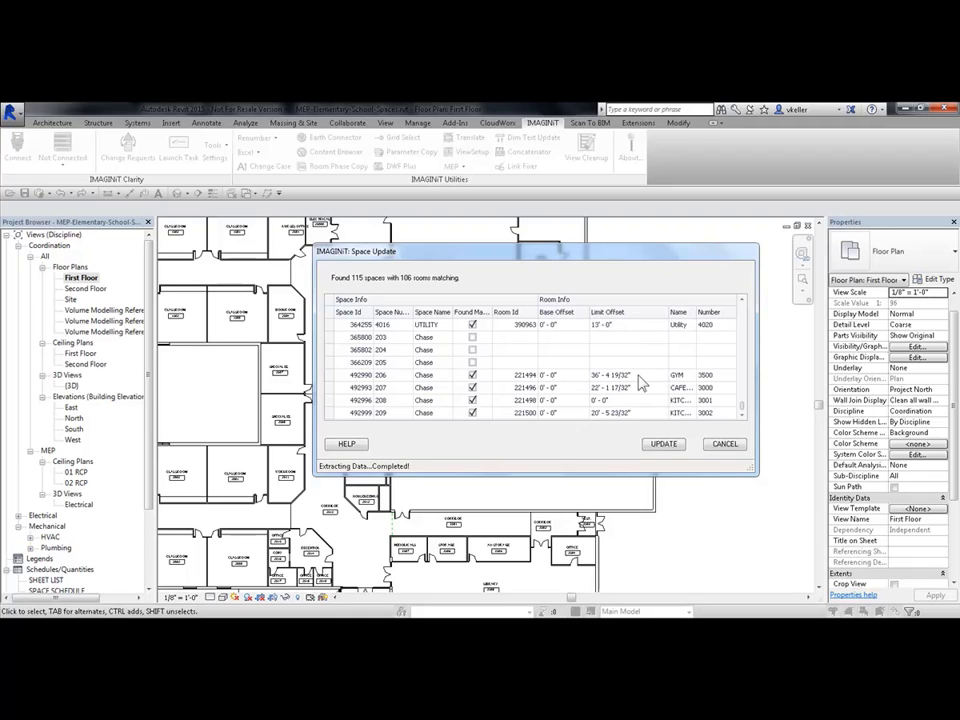
left_click(668, 448)
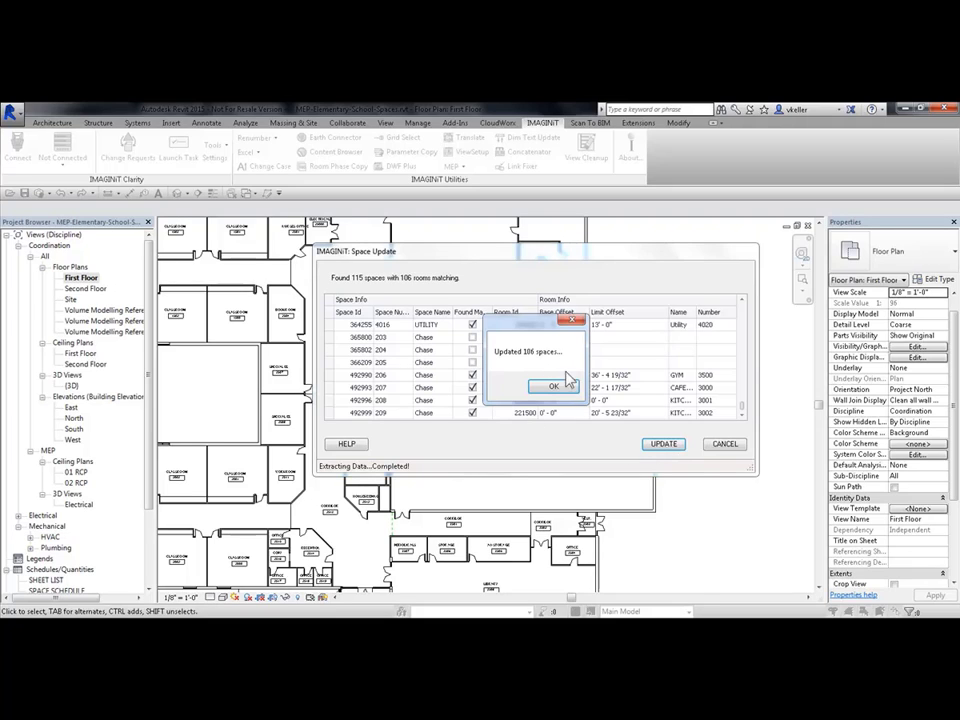
left_click(555, 387)
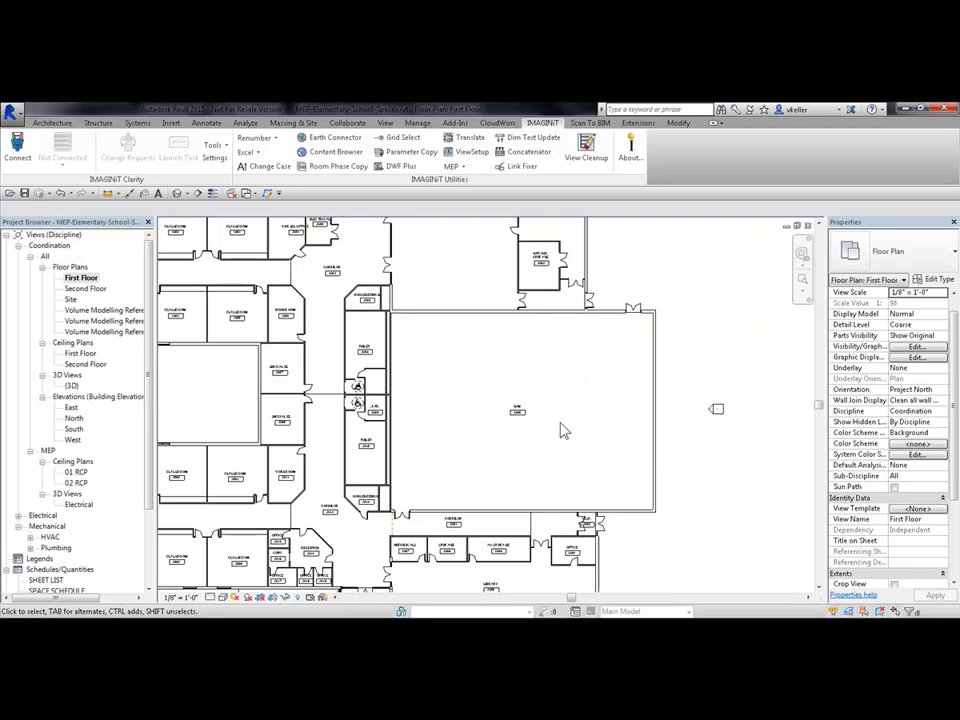
middle_click_drag(561, 429, 545, 432)
scroll(536, 439, "up", 4)
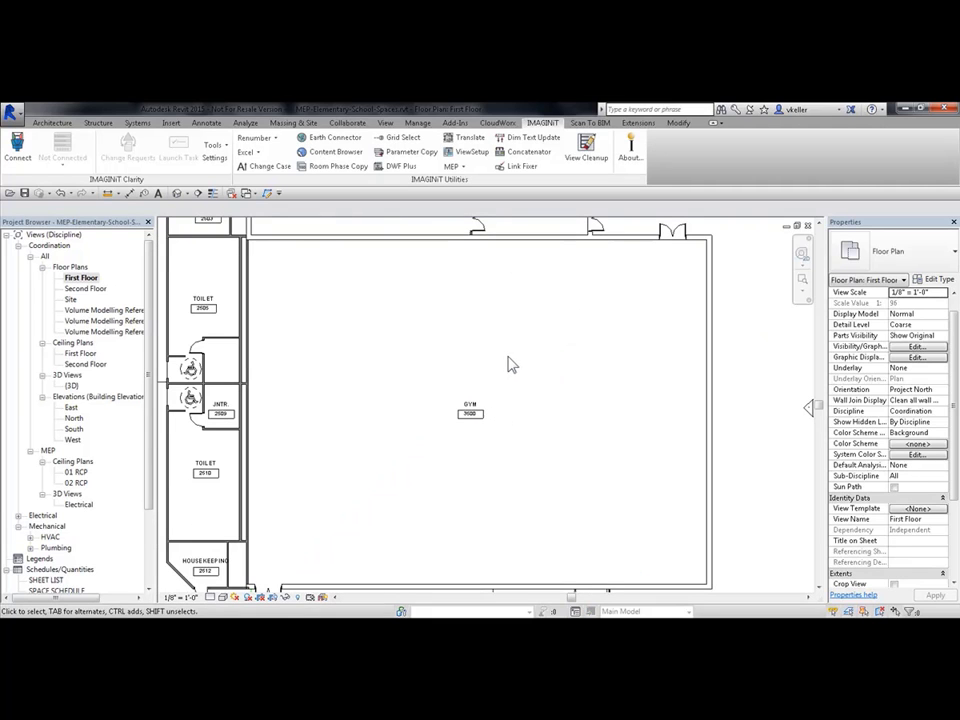
left_click(518, 372)
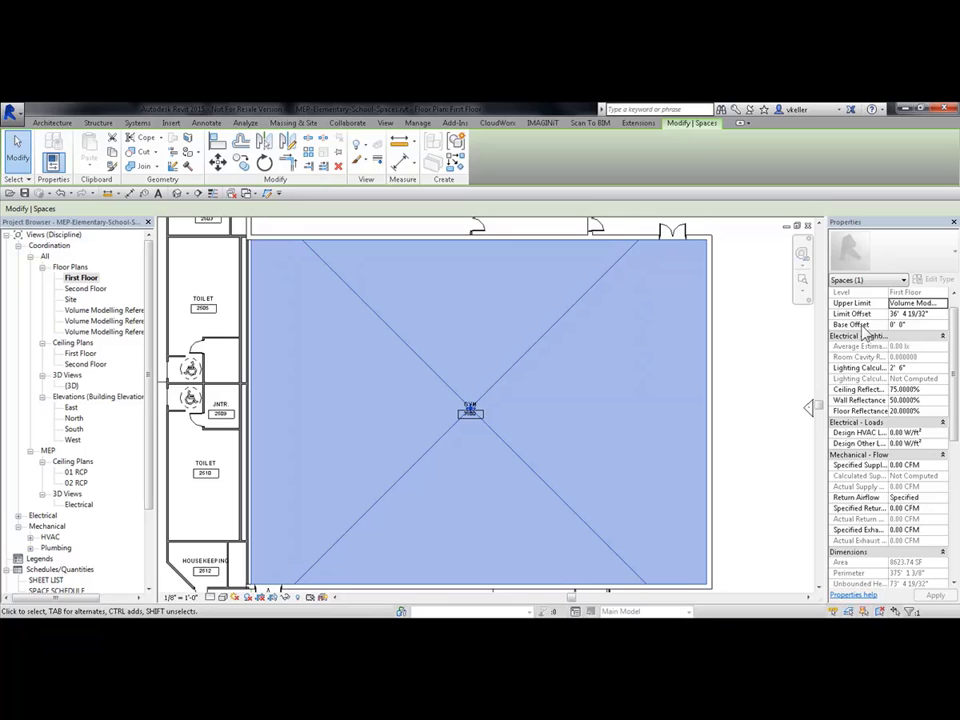
scroll(955, 340, "down", 1)
scroll(955, 340, "down", 5)
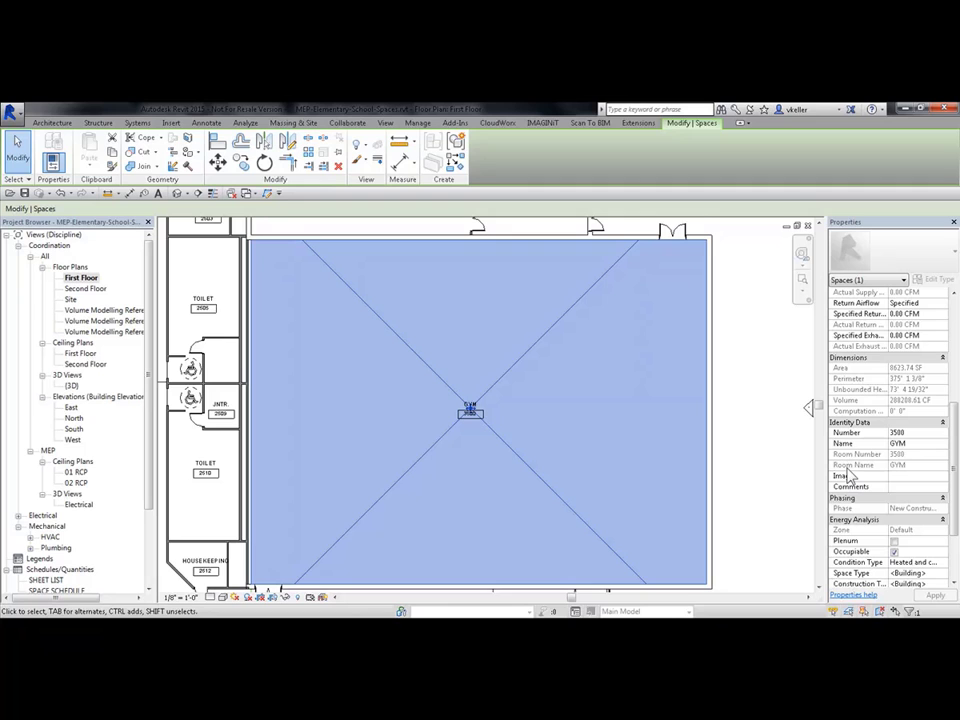
scroll(858, 482, "up", 5)
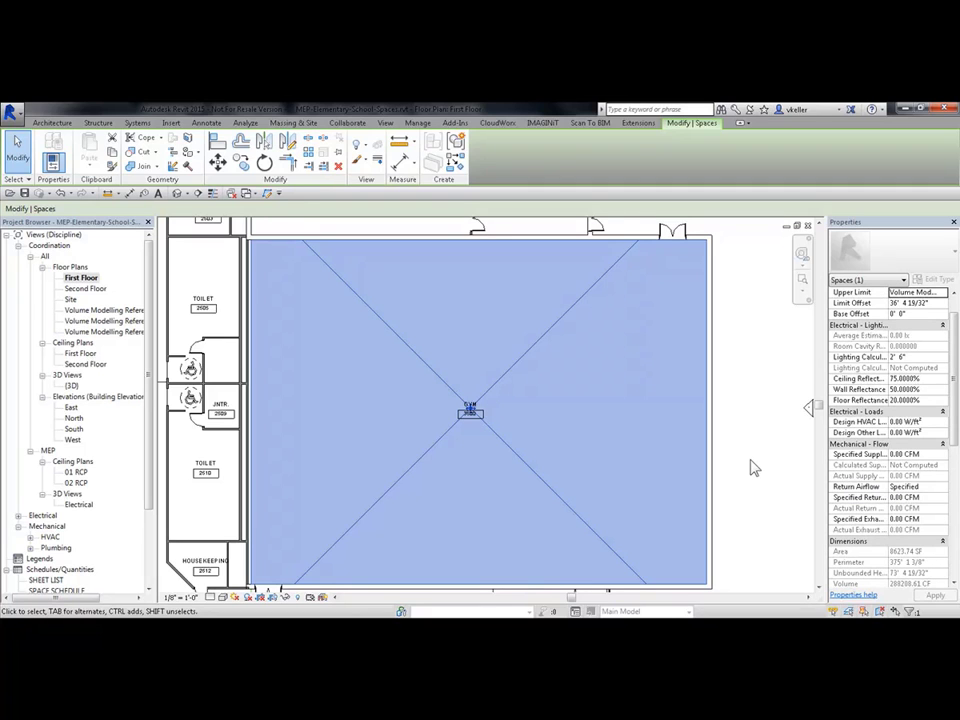